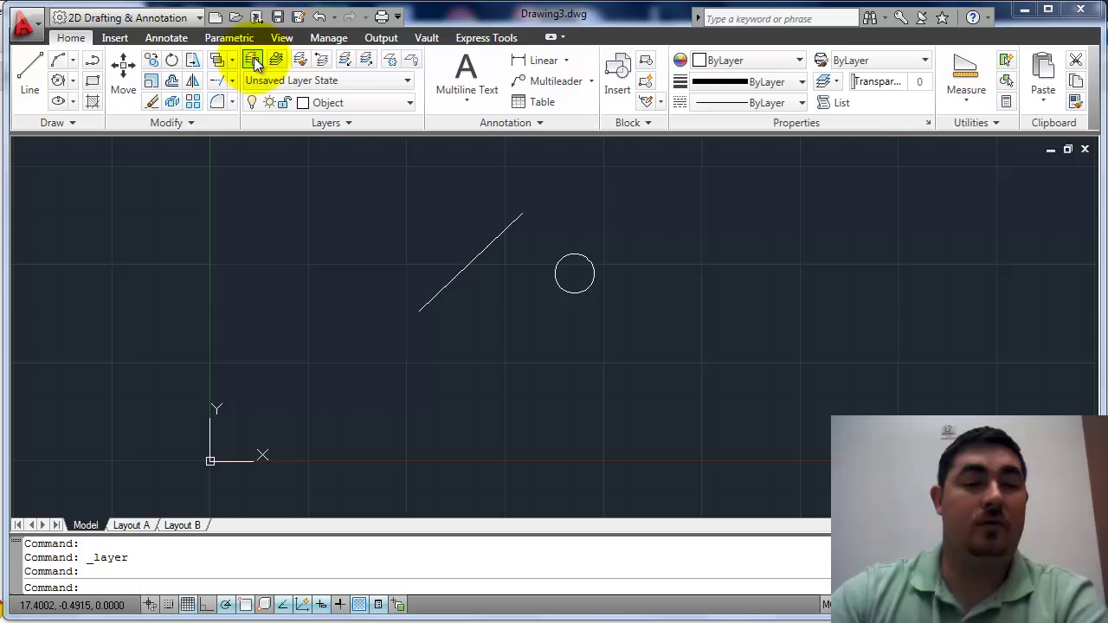
Step: Switch the current layer from Object to Const using the Layers panel dropdown
left_click(412, 105)
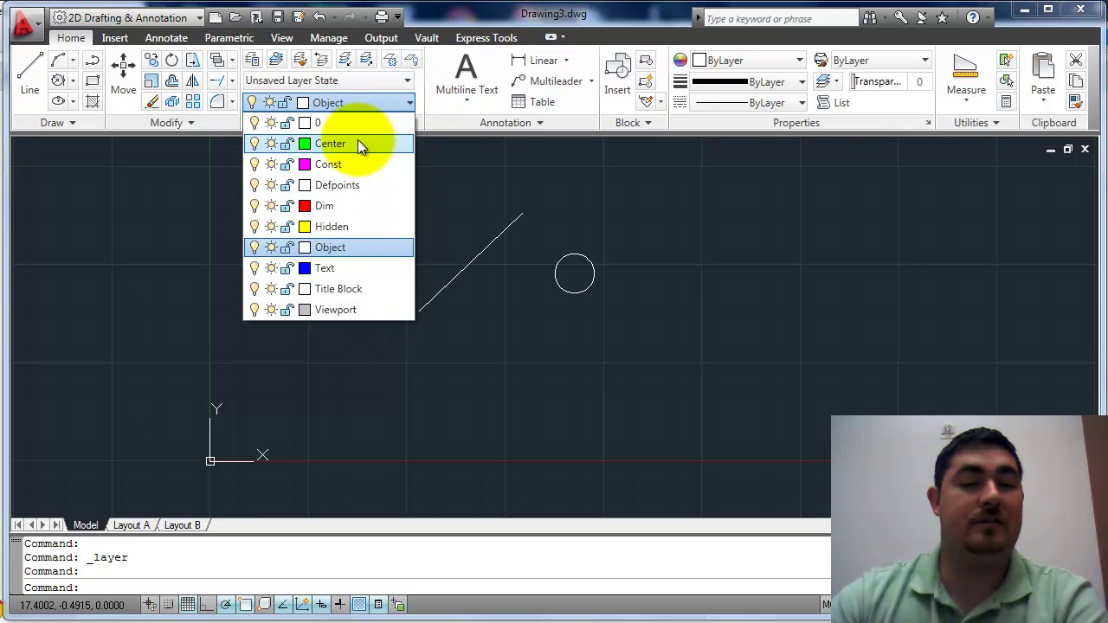
left_click(331, 166)
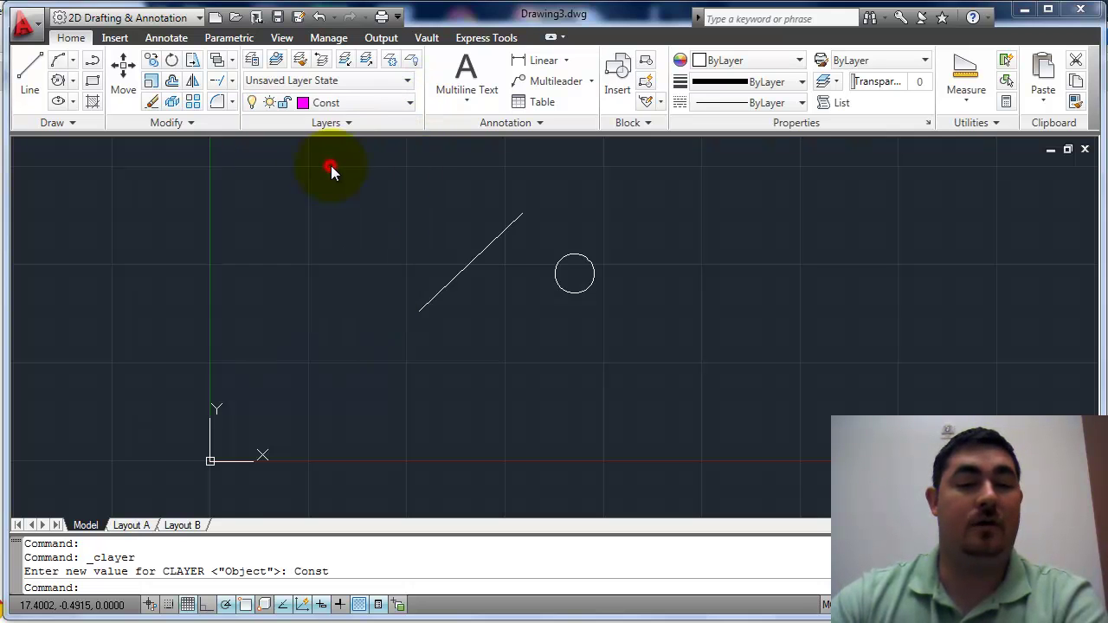
left_click(348, 105)
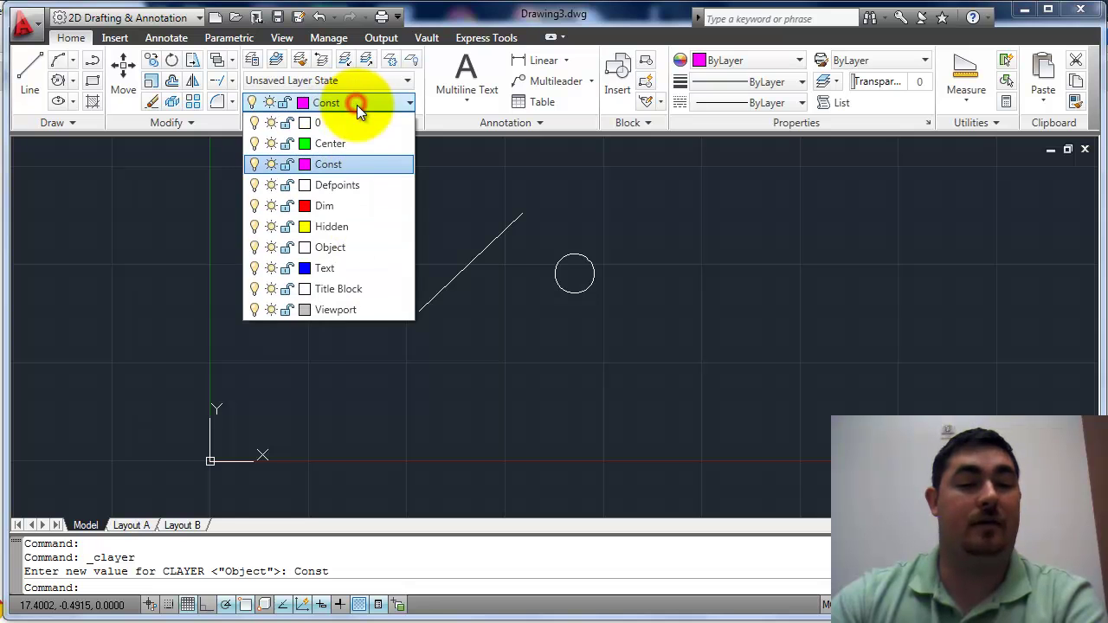
Step: Make Object current again, open Layer Properties, and expand then collapse the Filters pane
left_click(341, 247)
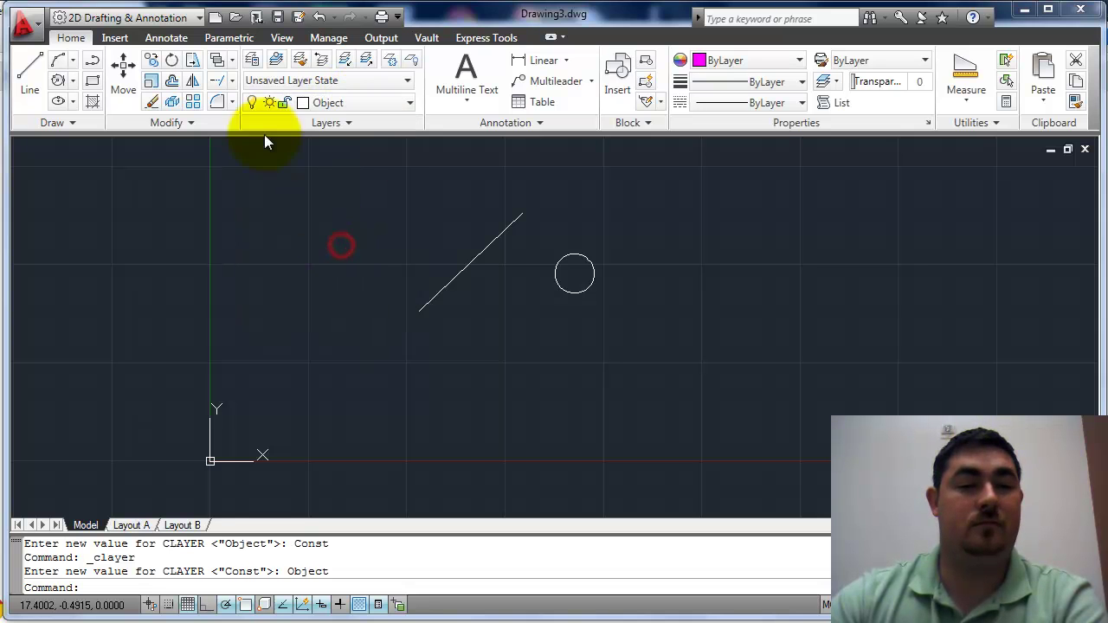
left_click(252, 60)
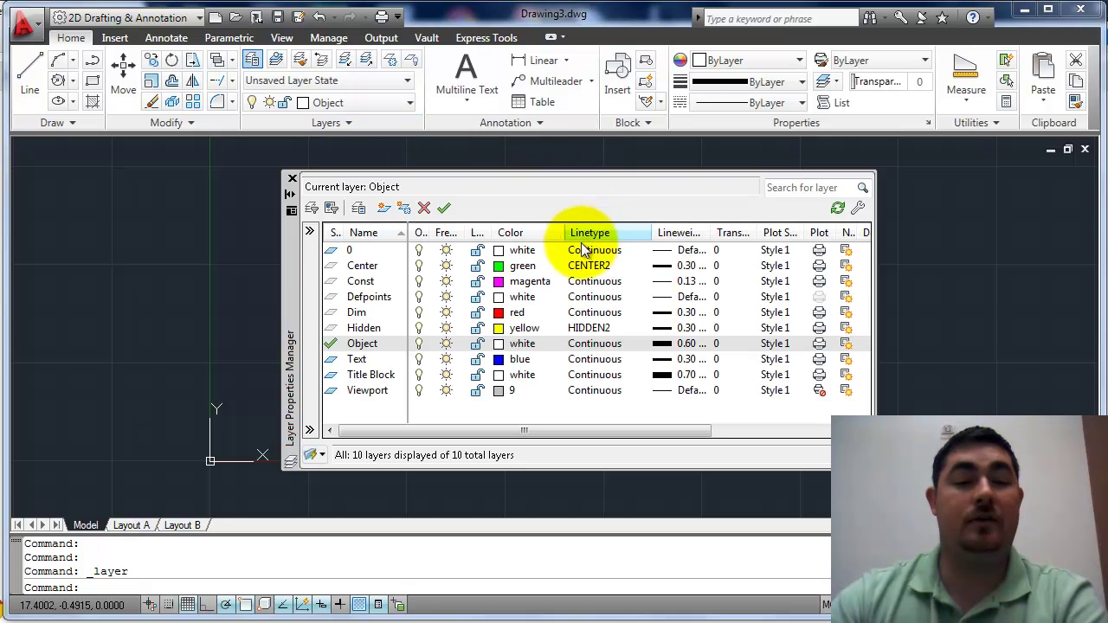
left_click(309, 232)
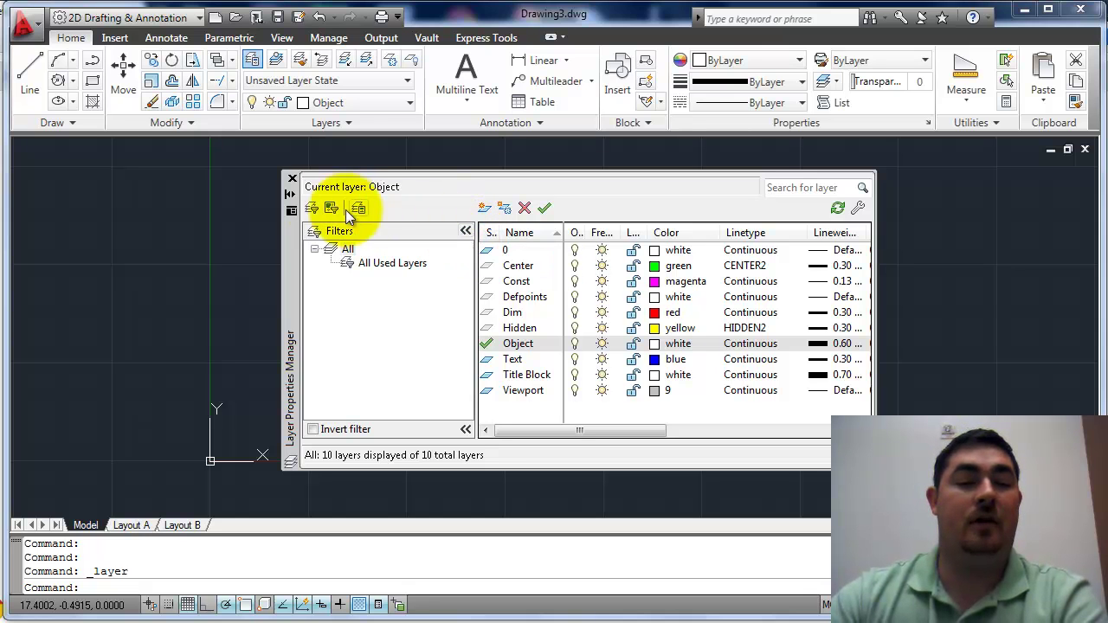
left_click(466, 231)
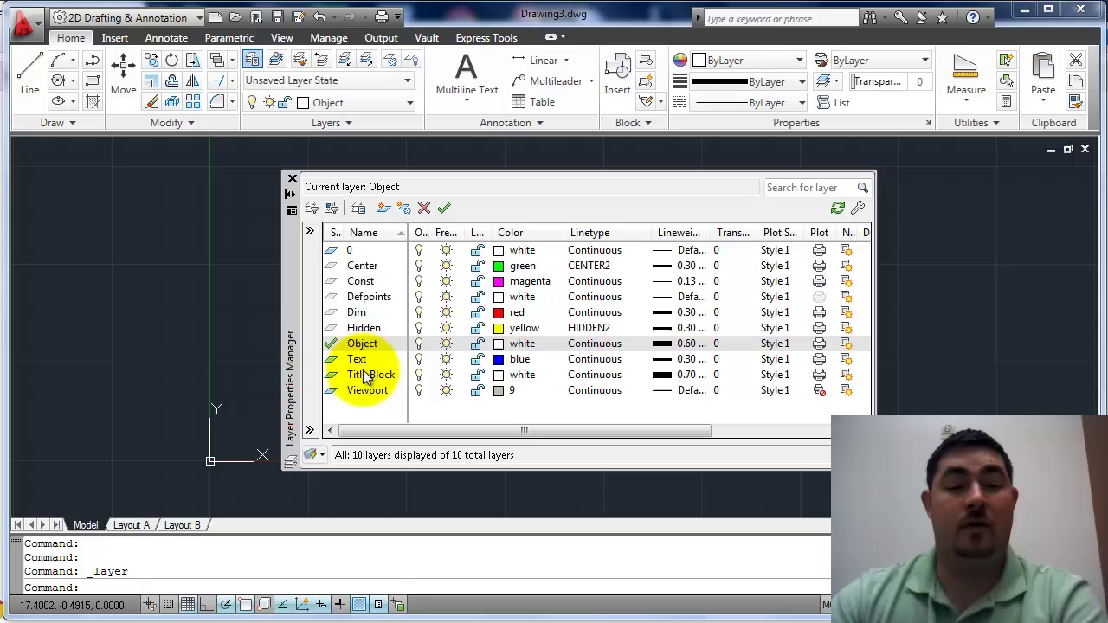
Step: Select each layer row in turn: 0, Center, Const, Defpoints, Dim, Hidden, Object, Text, Title Block, Viewport, then Const
left_click(353, 250)
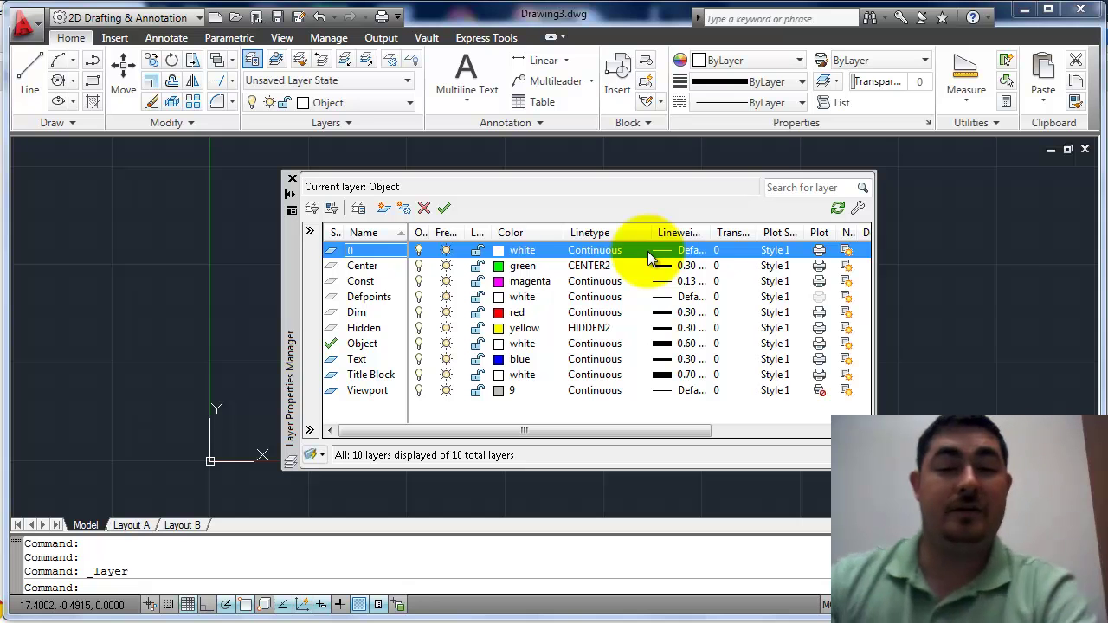
left_click(365, 267)
left_click(362, 282)
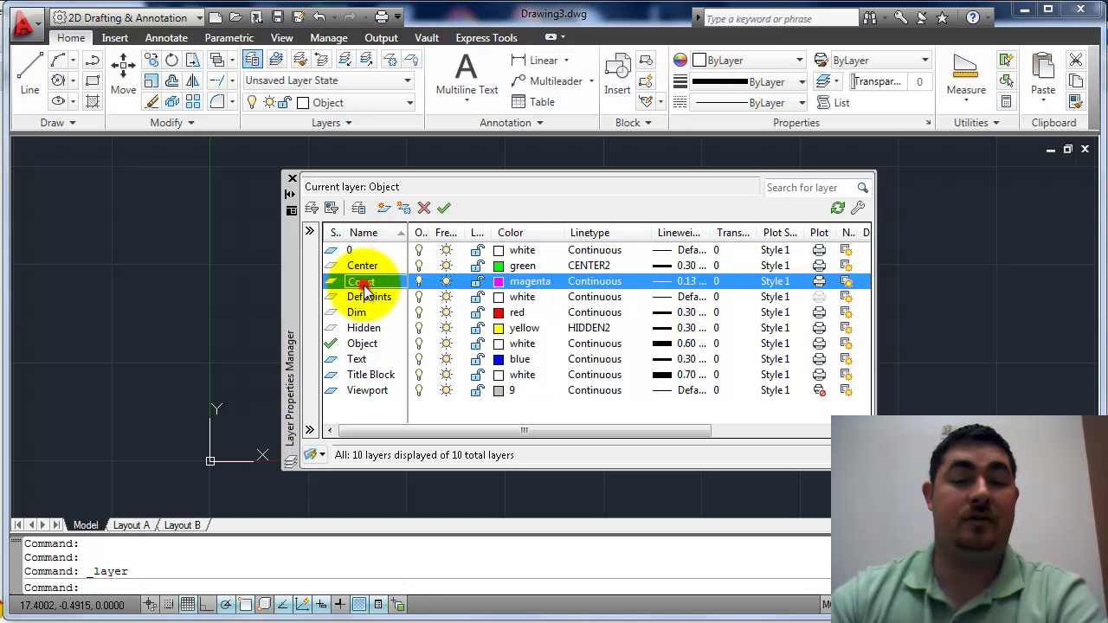
left_click(375, 299)
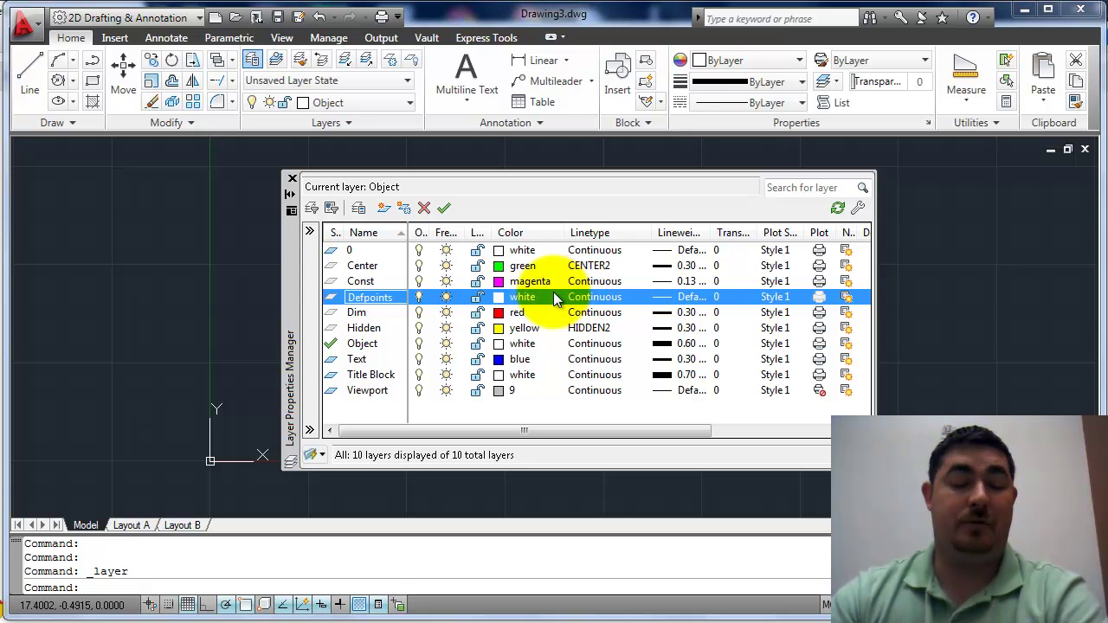
left_click(364, 313)
left_click(384, 330)
left_click(387, 344)
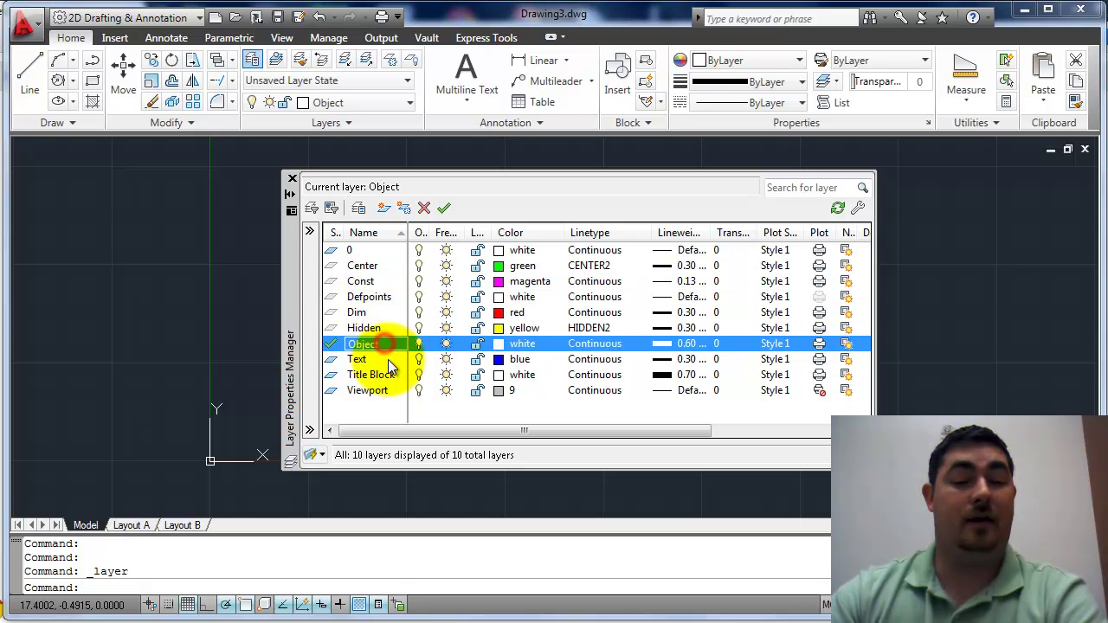
left_click(391, 360)
left_click(394, 377)
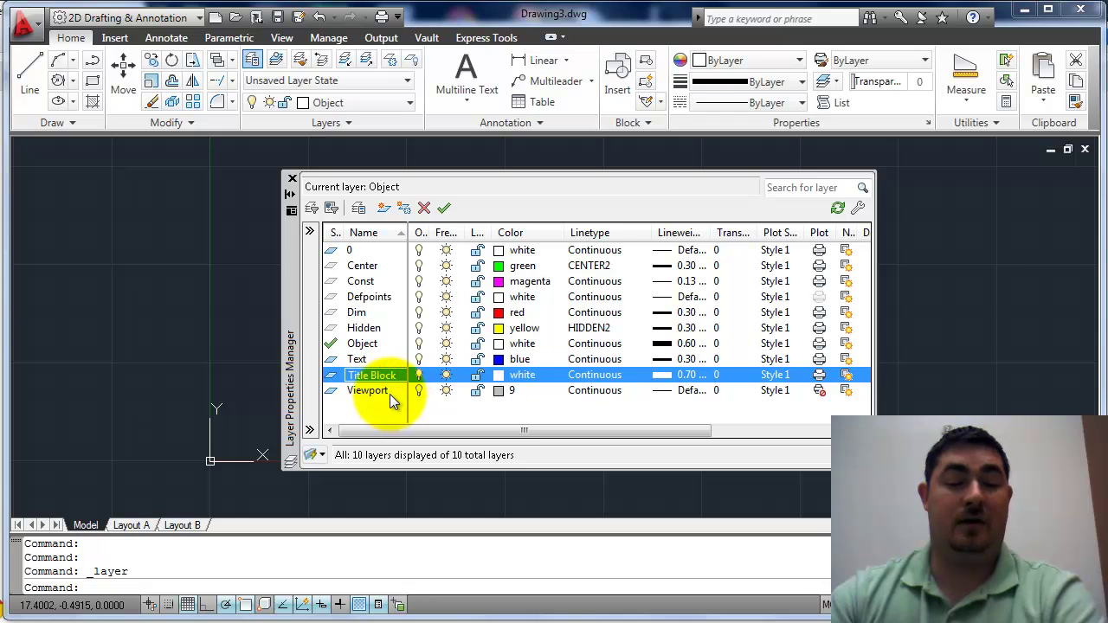
left_click(393, 391)
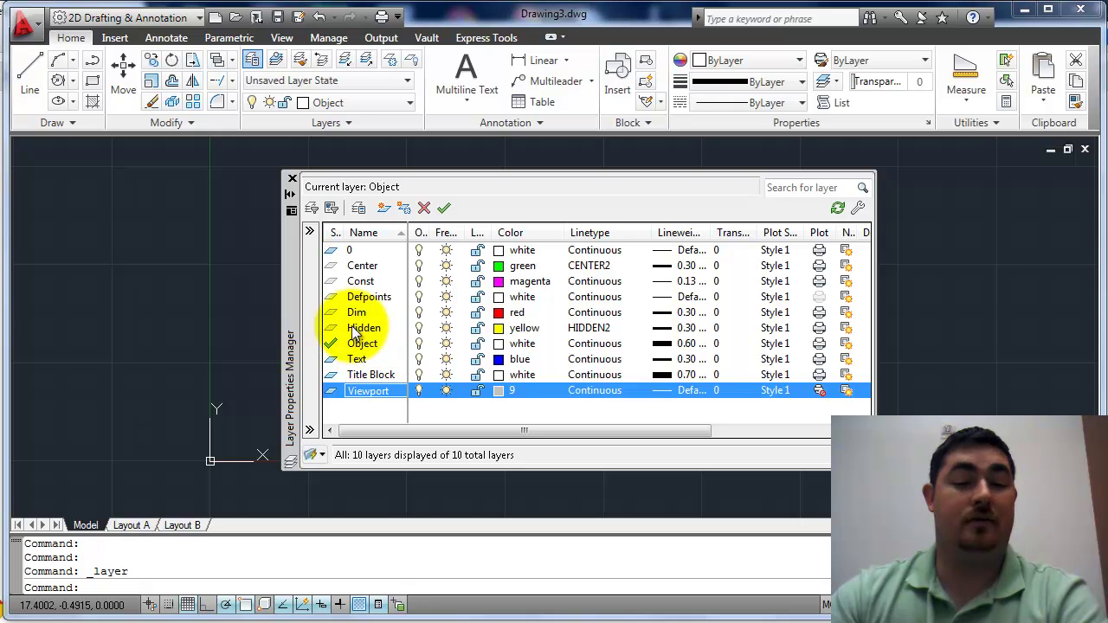
left_click(363, 281)
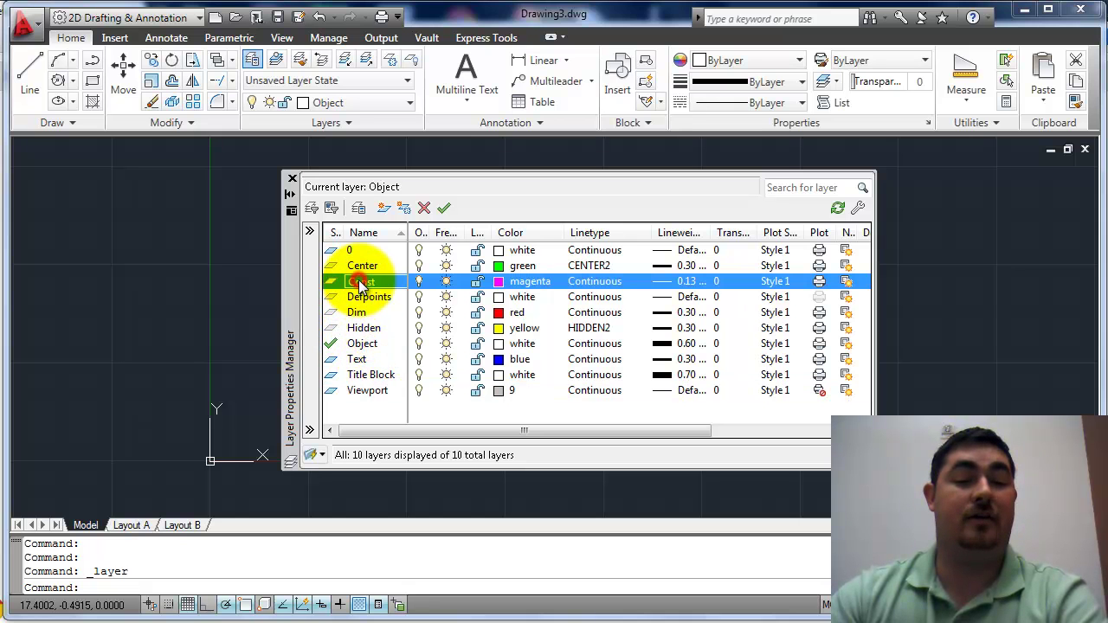
Step: Set Const as the current layer in the Layer Properties Manager
left_click(444, 207)
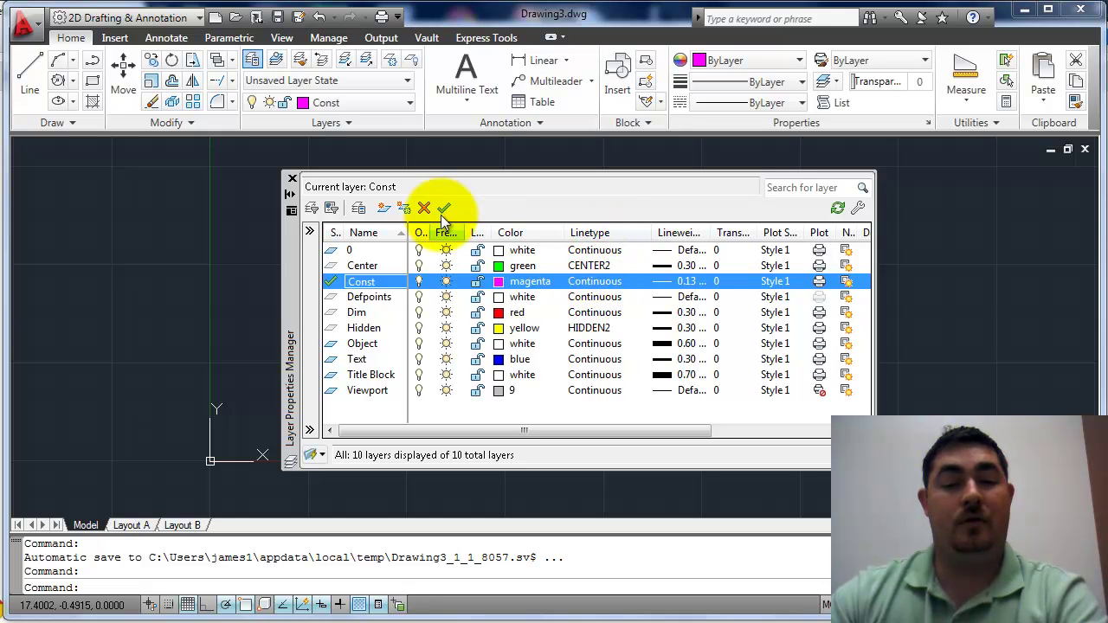
Step: Load HOT_WATER_SUPPLY from acad.lin and assign it as the Const layer's linetype
left_click(588, 286)
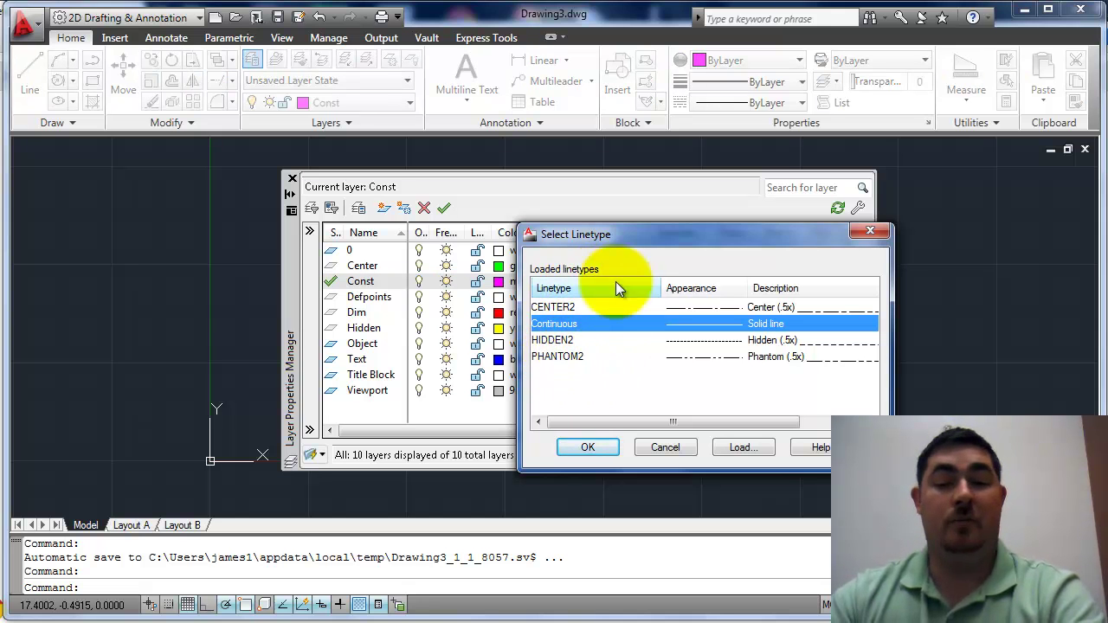
left_click(745, 449)
left_click(636, 355)
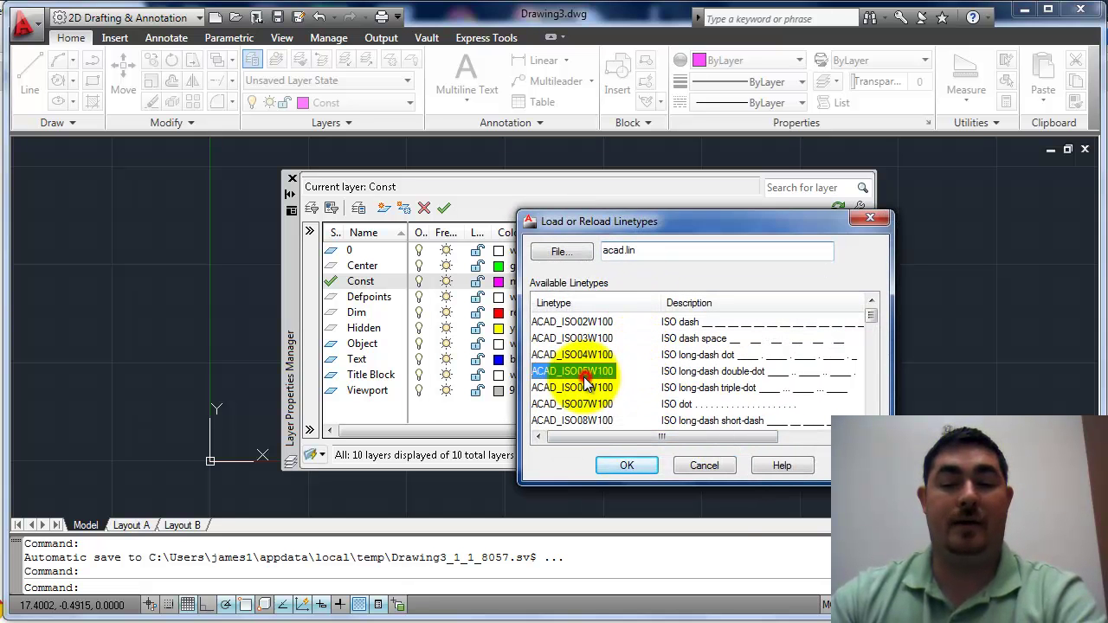
scroll(606, 362, "down", 7)
scroll(597, 365, "down", 6)
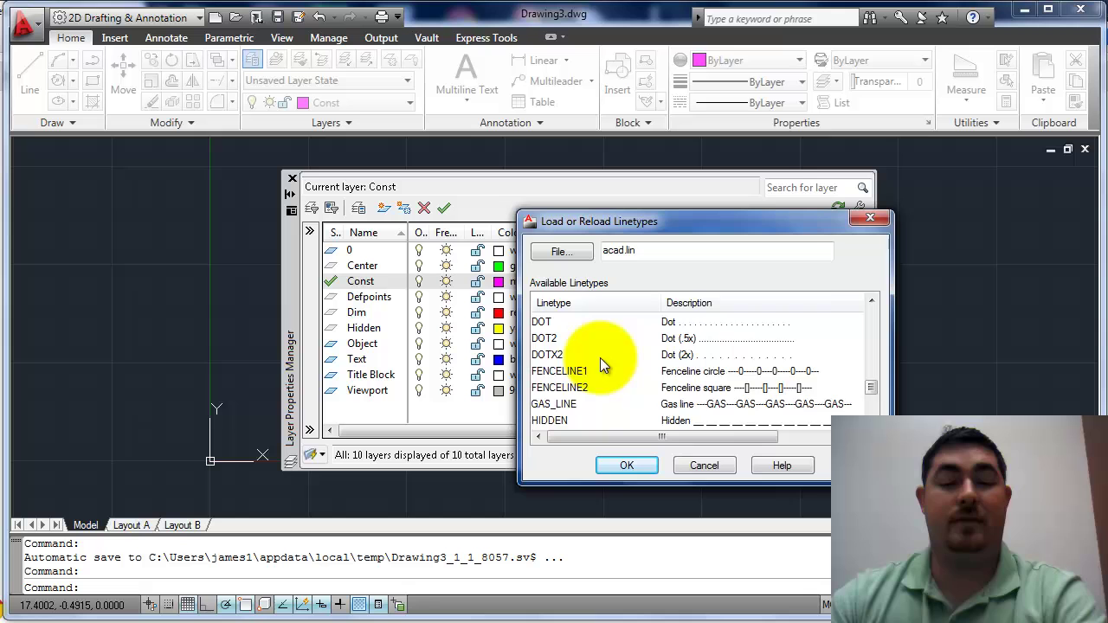
left_click(579, 339)
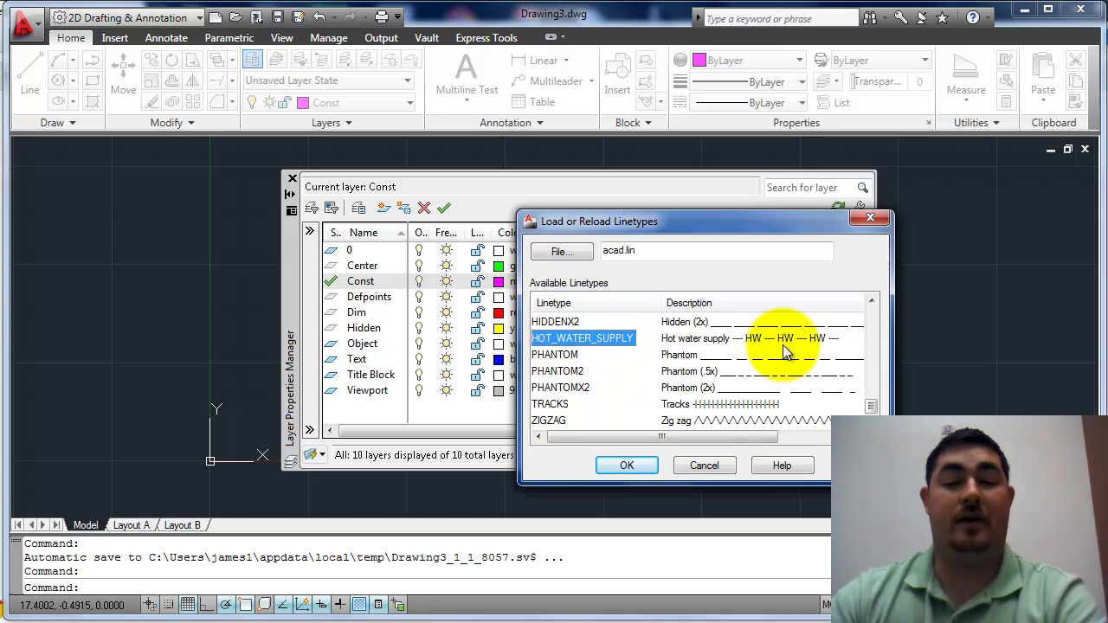
scroll(602, 347, "up", 4)
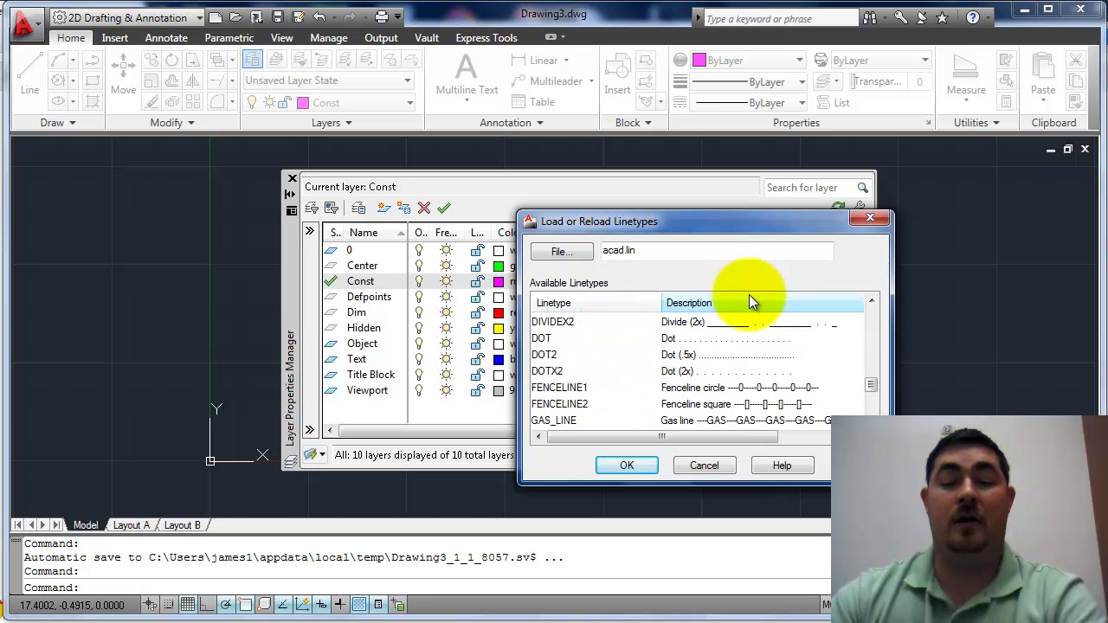
left_click(630, 466)
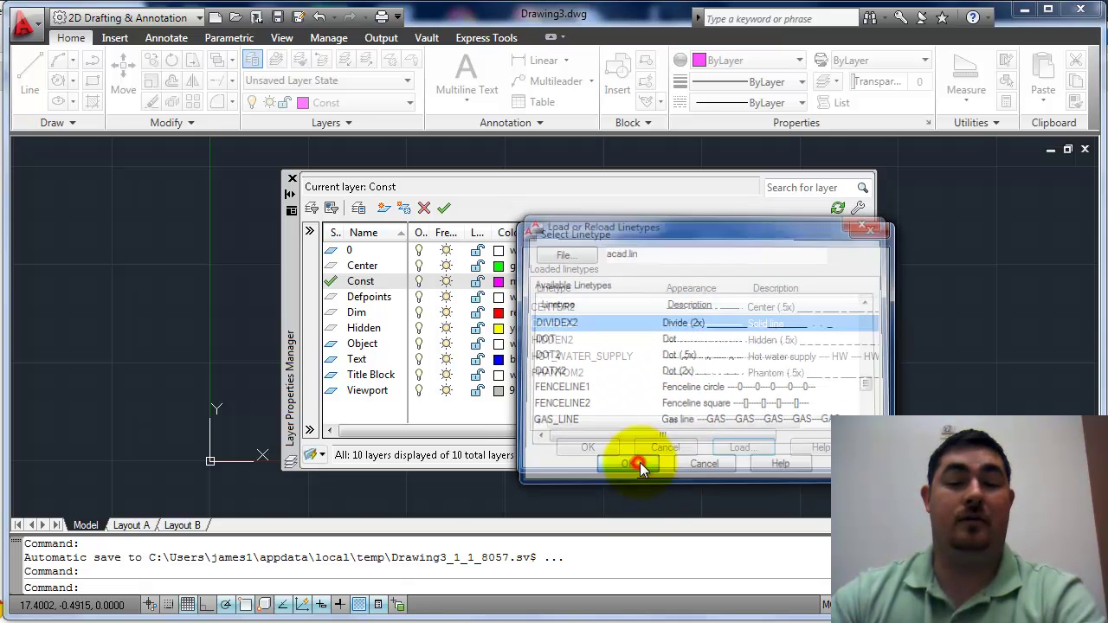
left_click(733, 358)
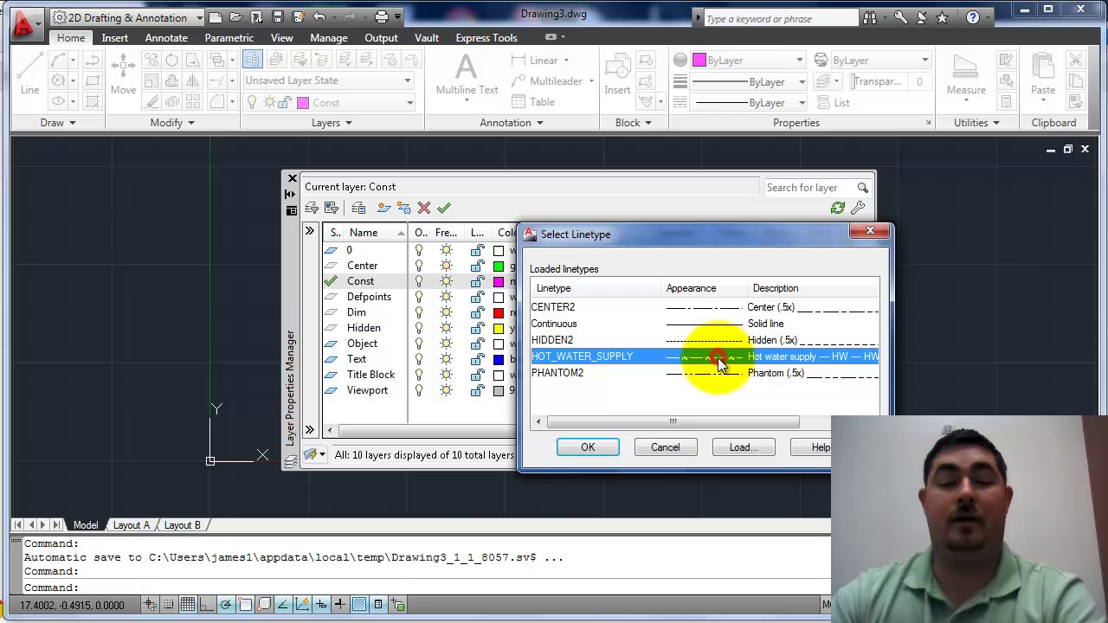
left_click(589, 447)
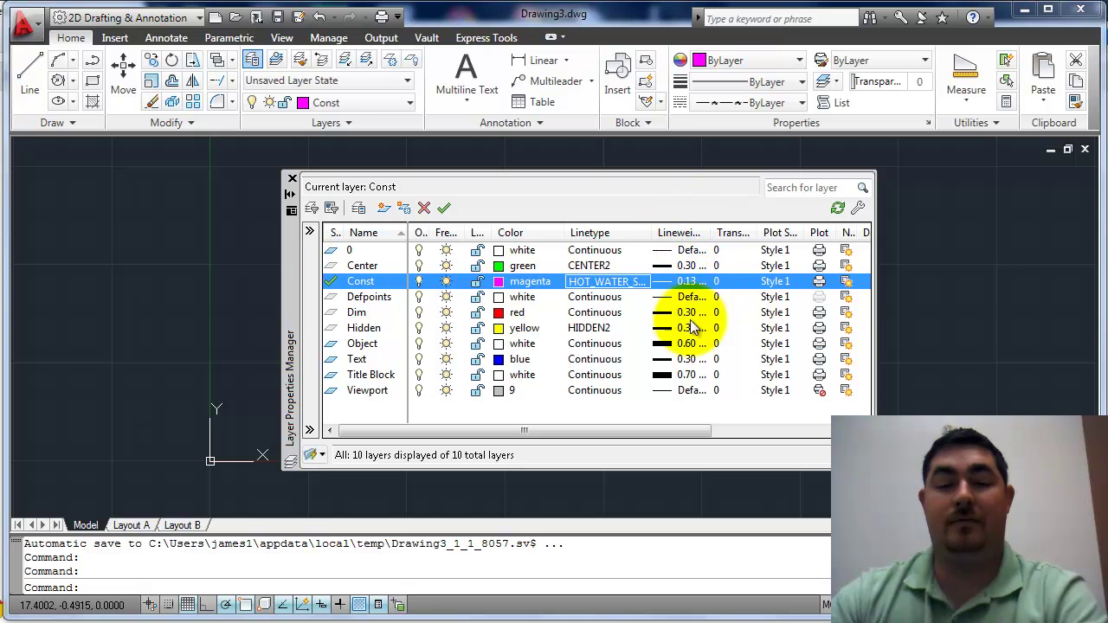
Step: Widen the Lineweight column and bring up Select Plot Style for the Const layer
left_click_drag(712, 232, 729, 232)
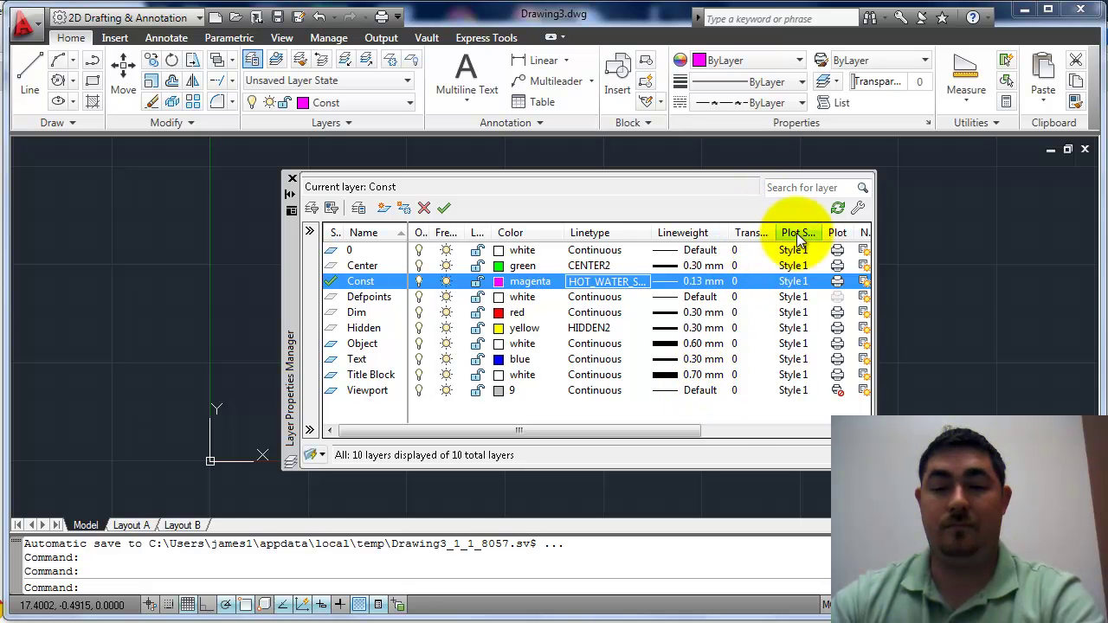
left_click(684, 426)
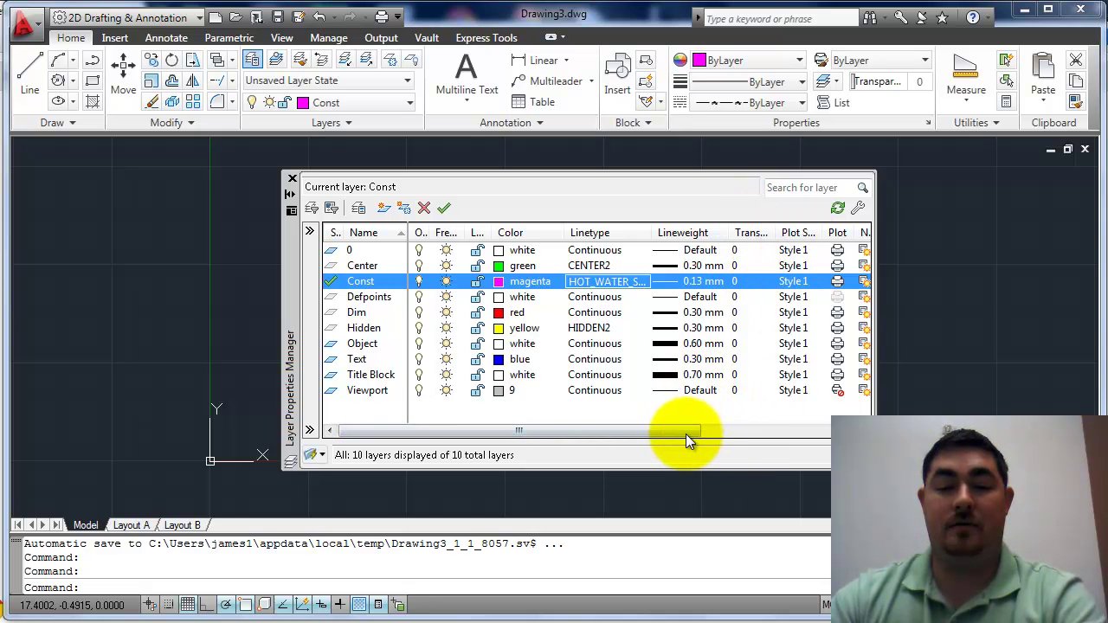
left_click_drag(685, 434, 734, 433)
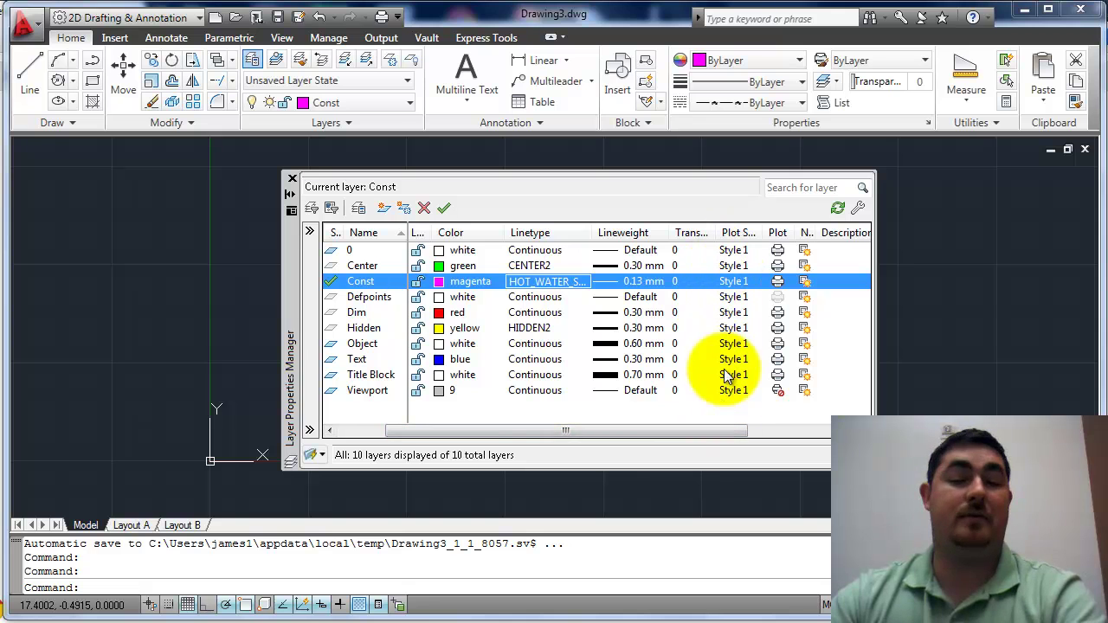
left_click(733, 285)
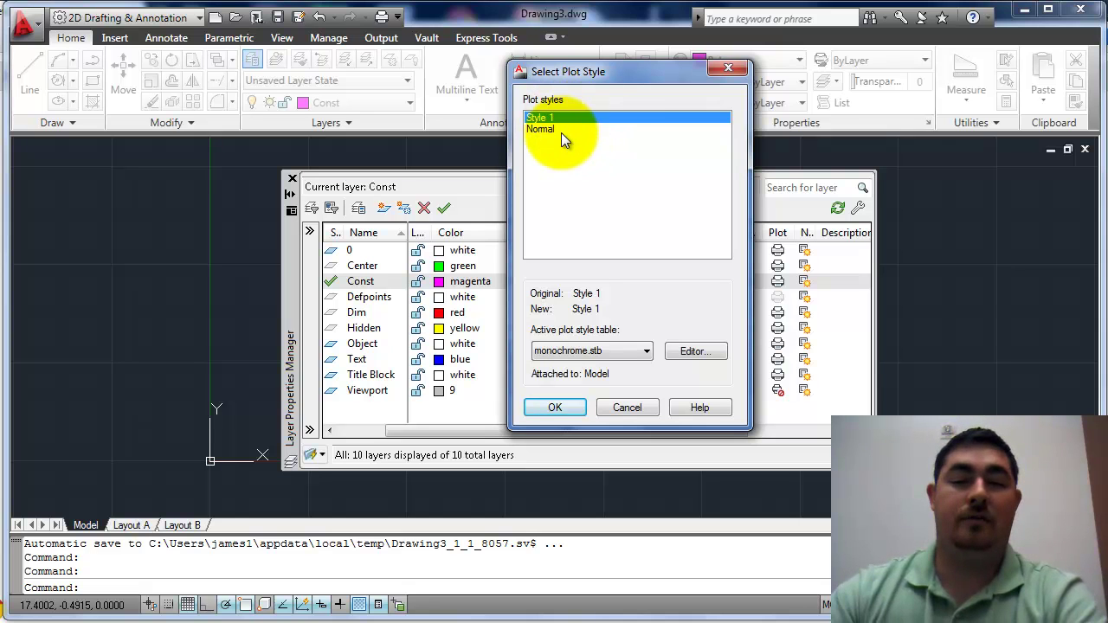
Step: Keep Const on plot style Style 1 after trying Normal, and make Viewport non-plotting
left_click(560, 129)
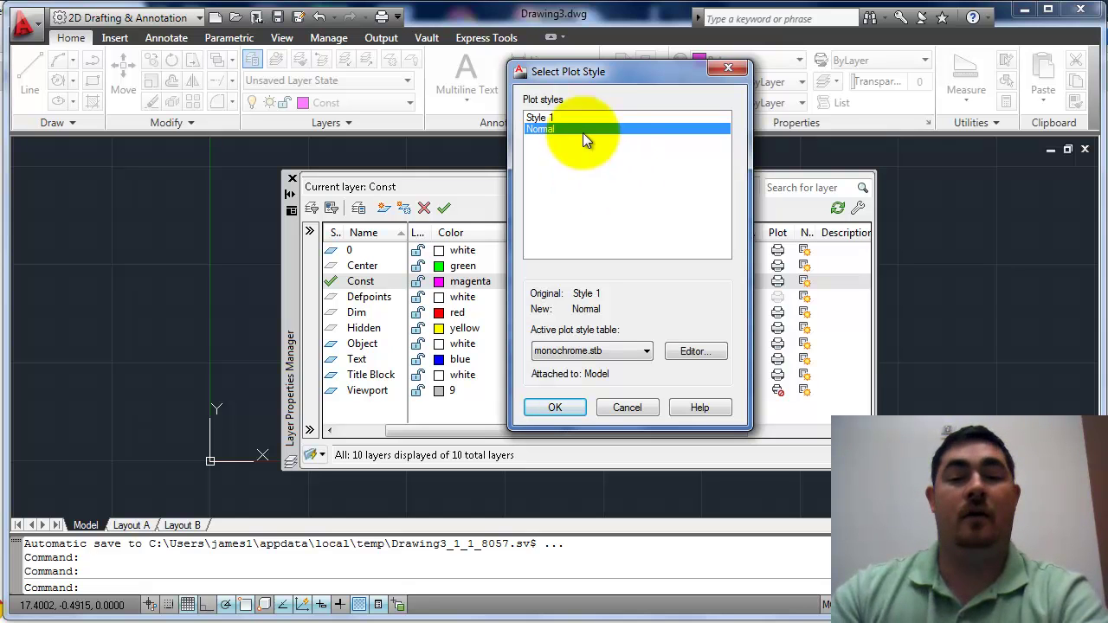
left_click(554, 119)
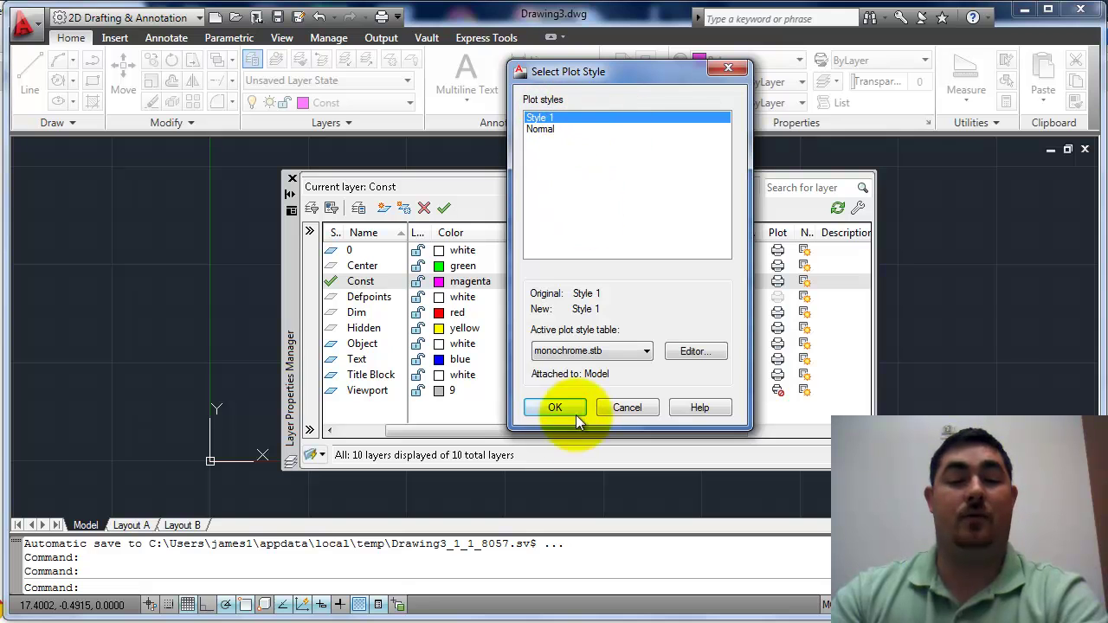
left_click(555, 407)
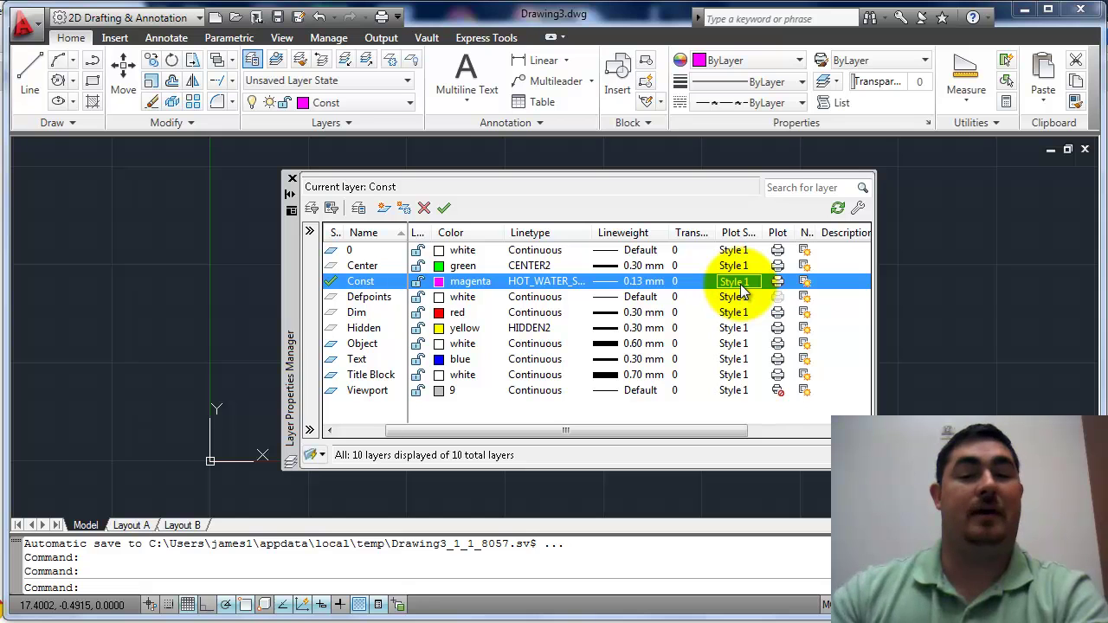
left_click(777, 390)
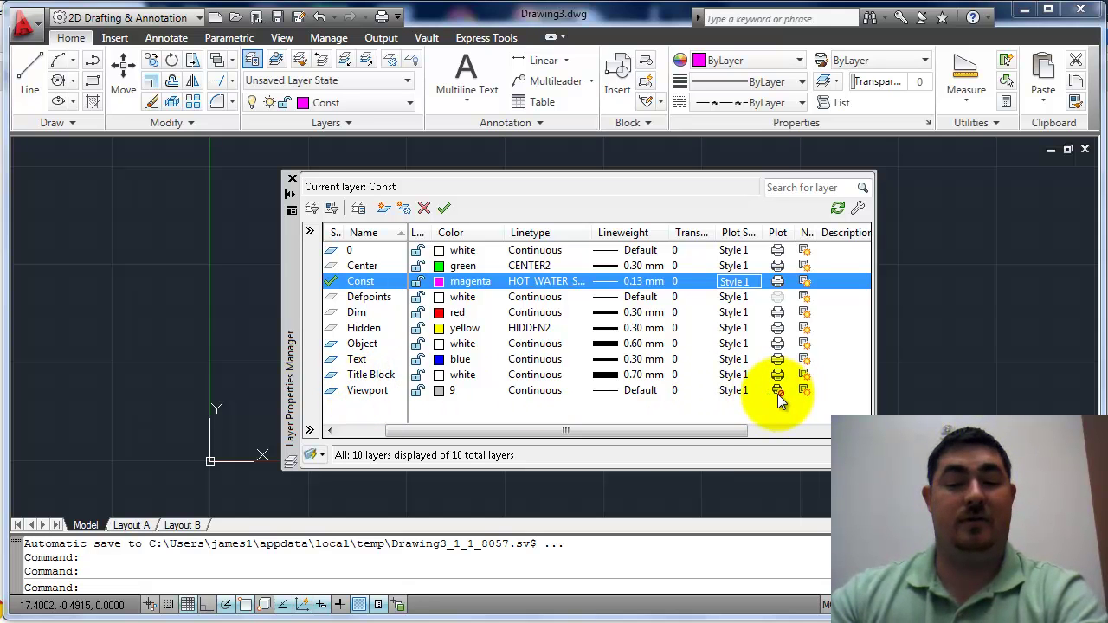
left_click_drag(702, 433, 666, 433)
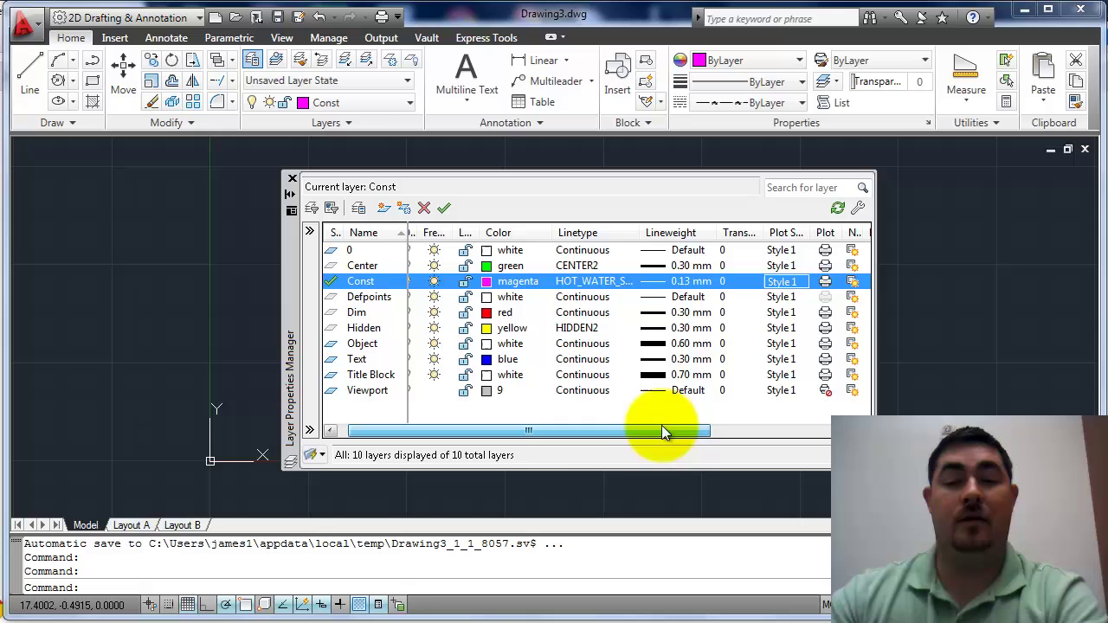
Step: Close the layer manager, freeze Object in the Layout A viewport only, and compare with Model
left_click(292, 179)
left_click(131, 526)
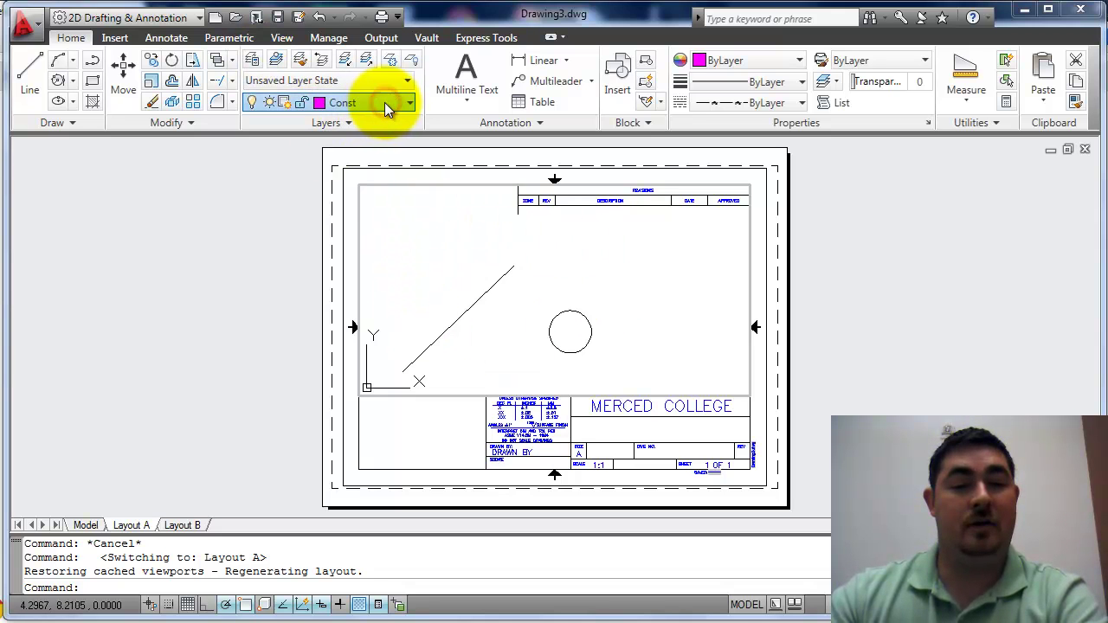
left_click(334, 105)
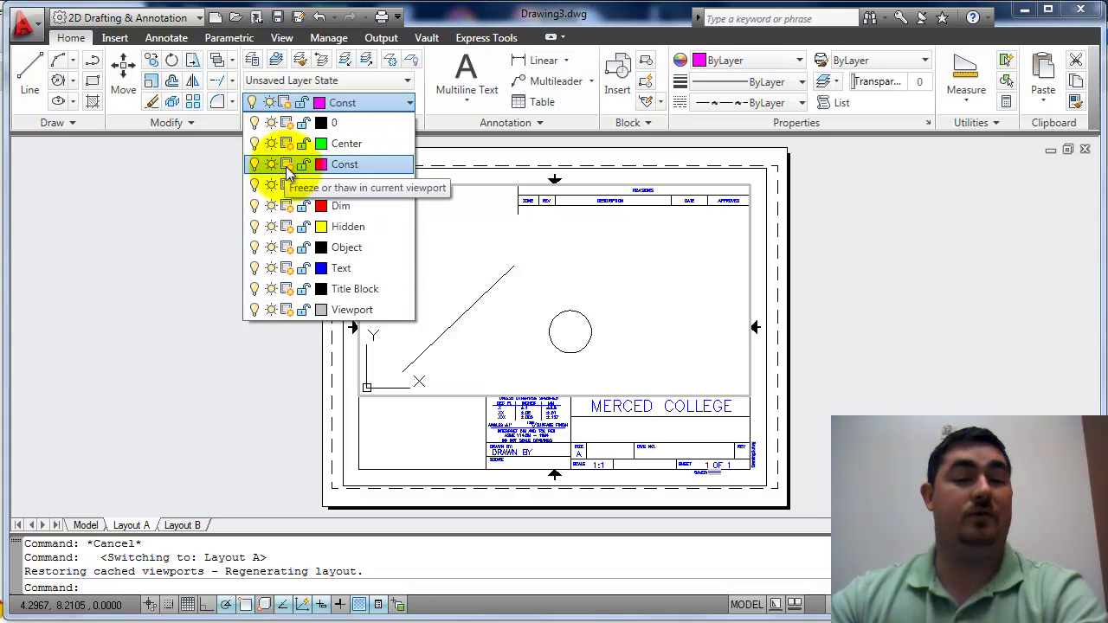
left_click(288, 247)
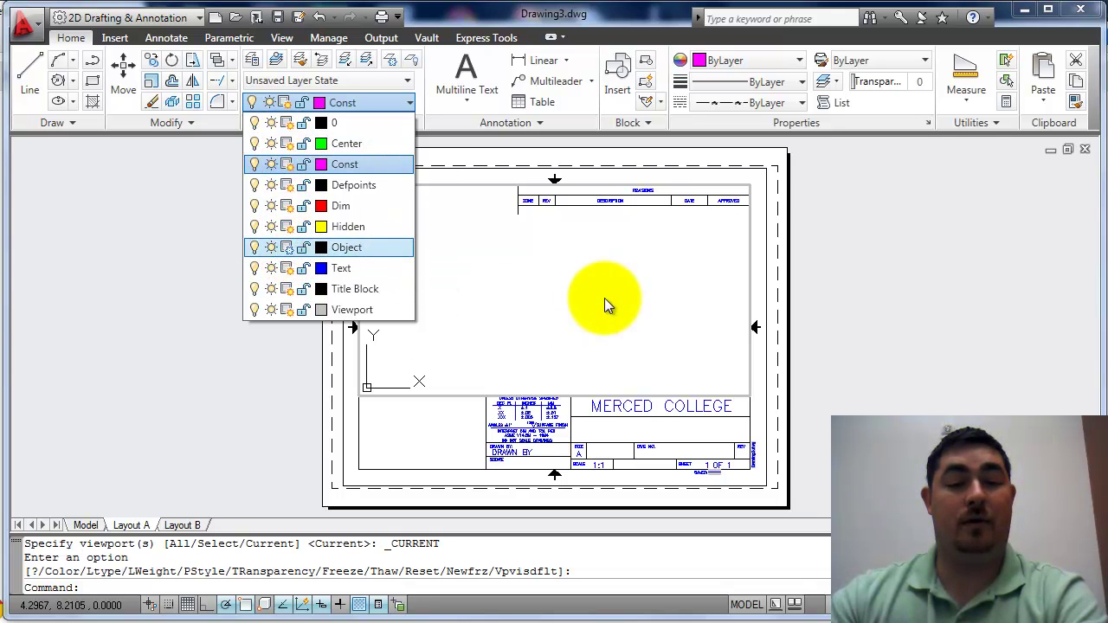
left_click(266, 374)
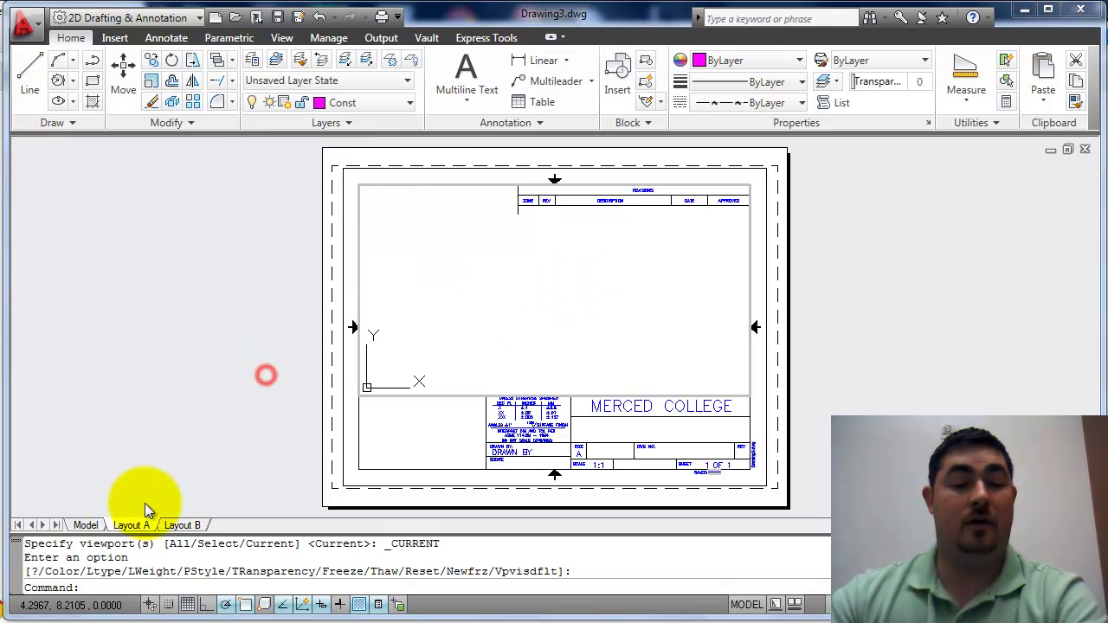
left_click(86, 525)
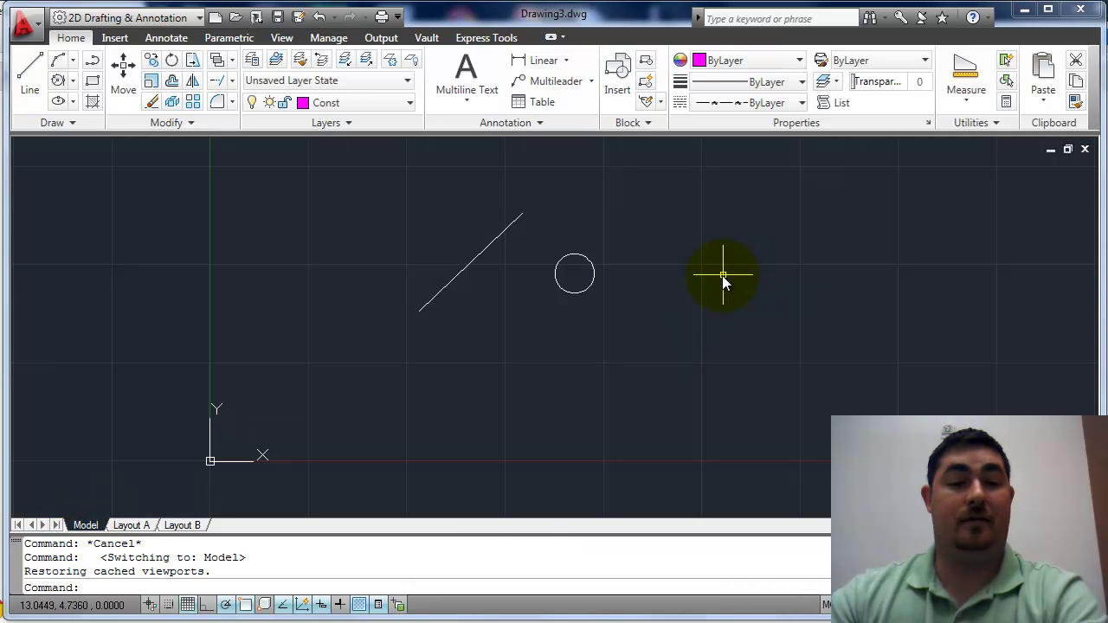
Step: On Layout A, thaw Object in the viewport, freeze it in all viewports, and check Model
left_click(138, 525)
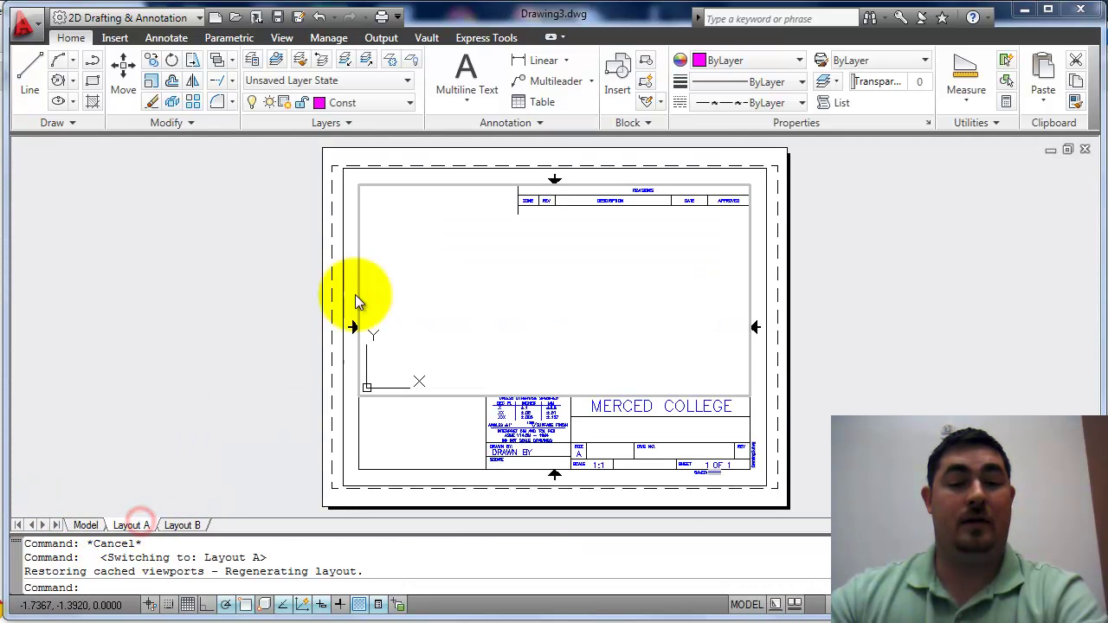
left_click(363, 104)
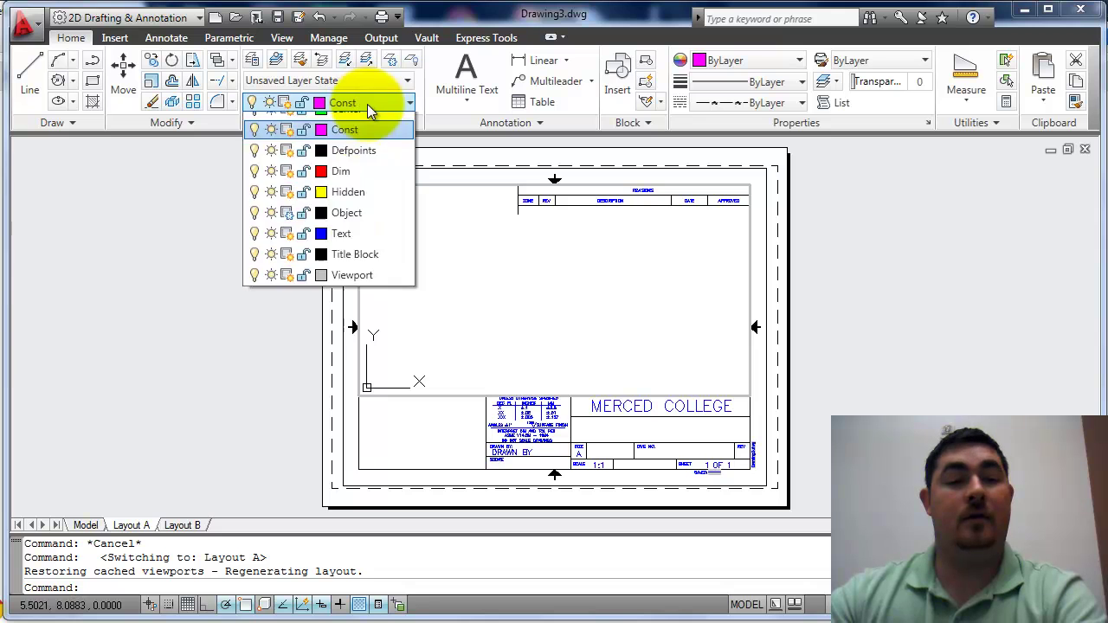
left_click(287, 247)
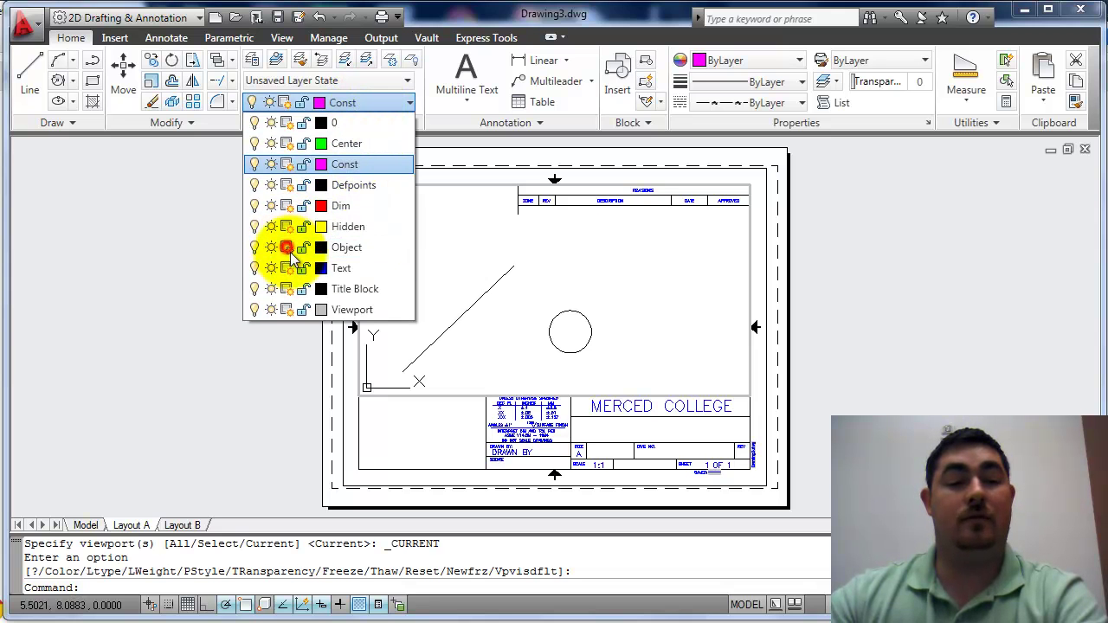
left_click(272, 248)
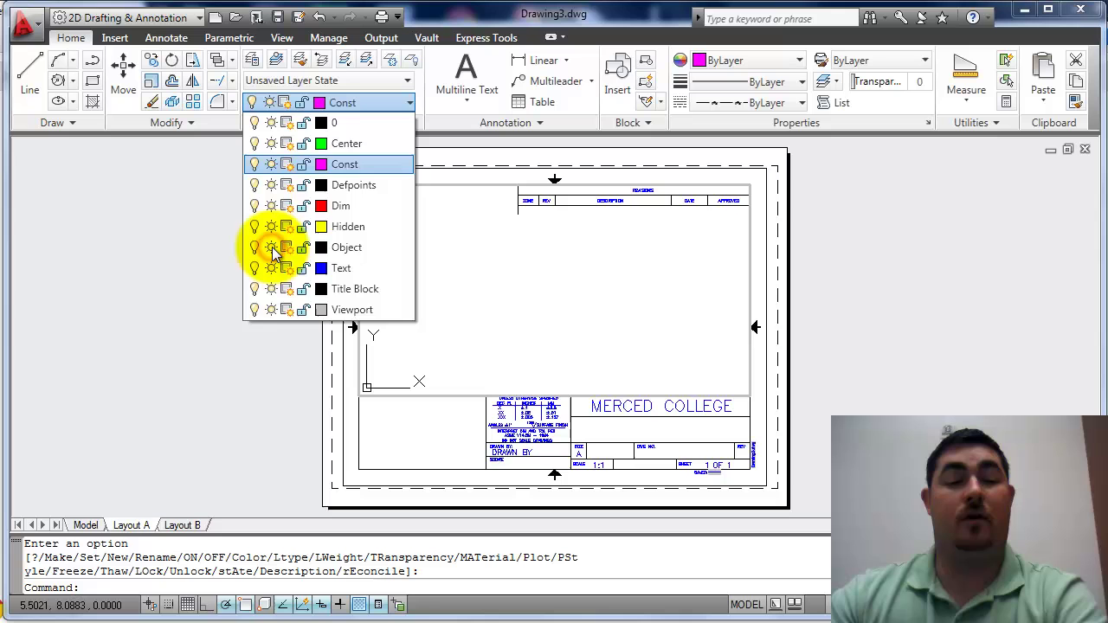
left_click(97, 525)
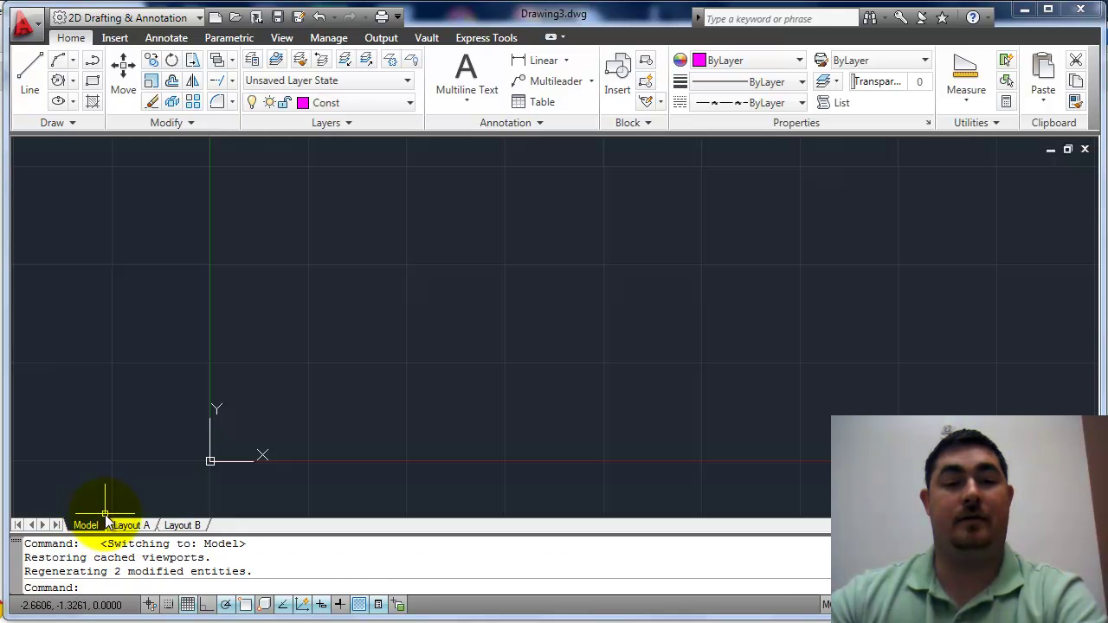
Step: Thaw the Object layer in all viewports from Layout A and return to the Model tab
left_click(353, 103)
left_click(136, 375)
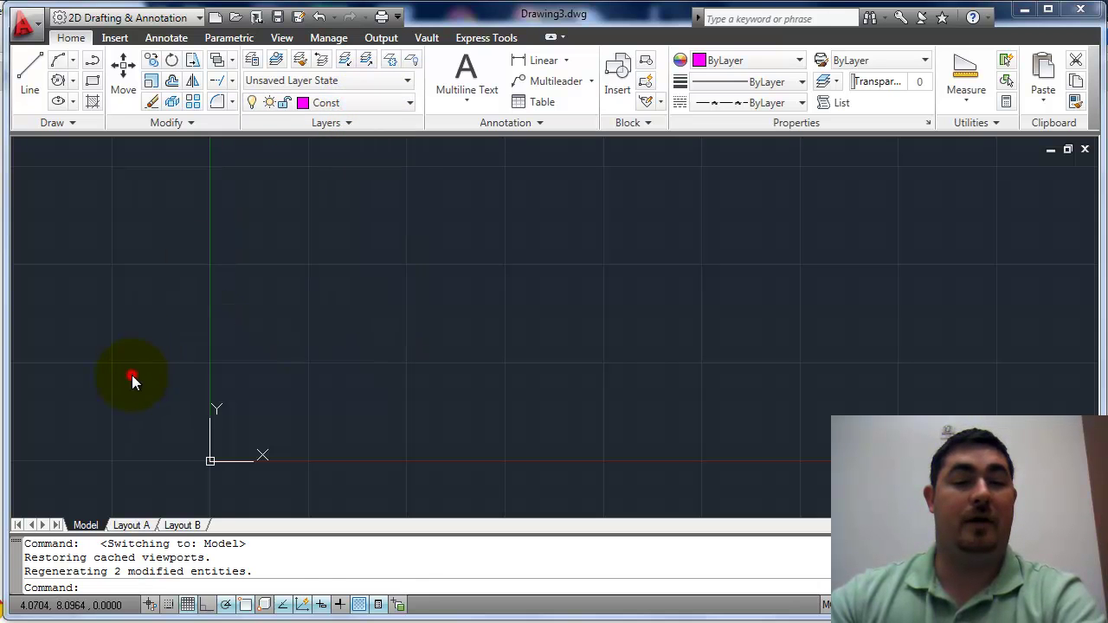
left_click(132, 526)
left_click(343, 104)
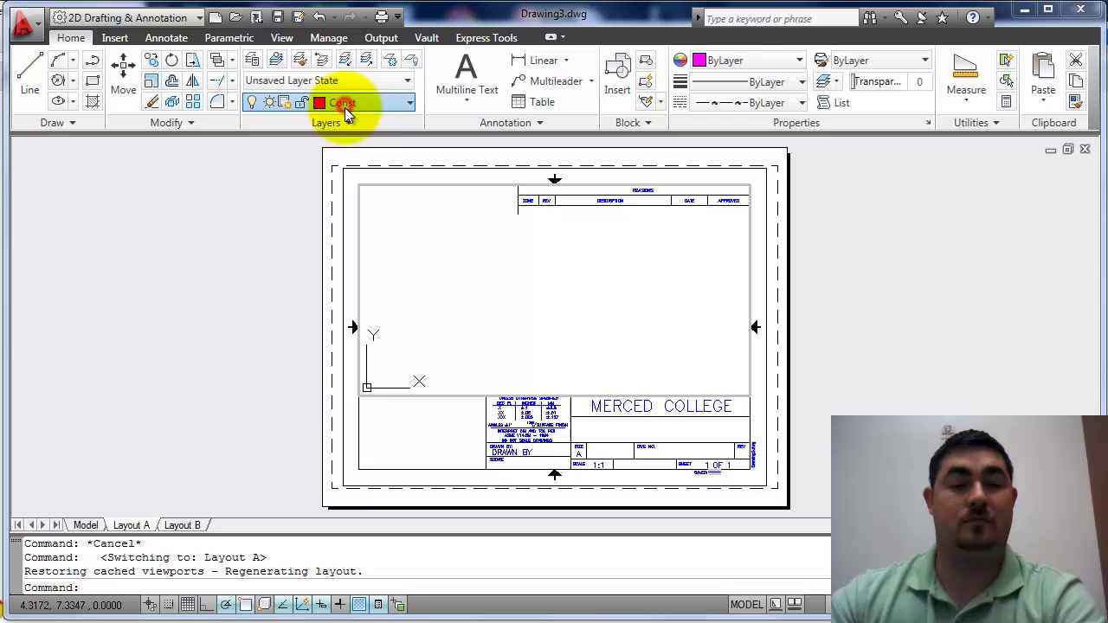
left_click(333, 104)
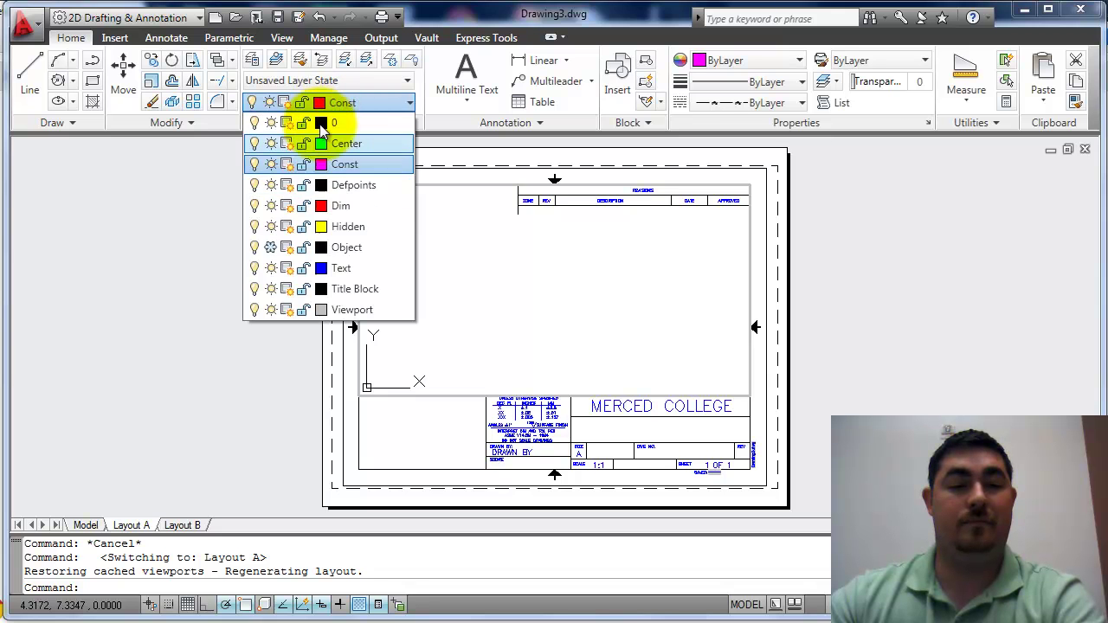
left_click(271, 247)
left_click(544, 288)
left_click(86, 525)
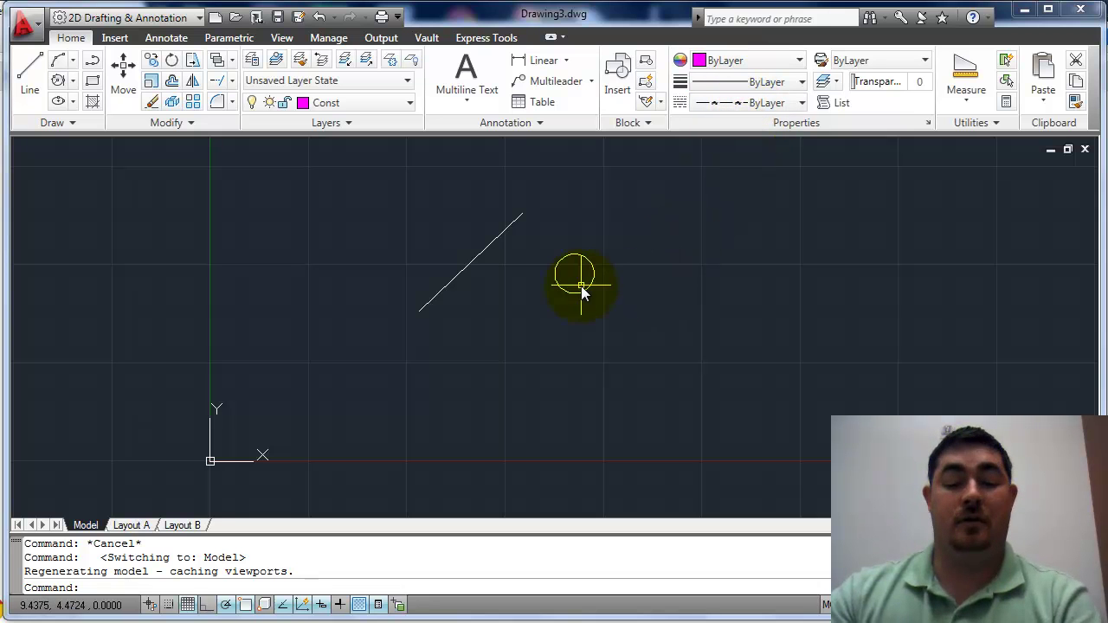
Step: Draw a long horizontal line below the circle on the Const layer with the L command
type("l")
key("Return")
left_click(392, 379)
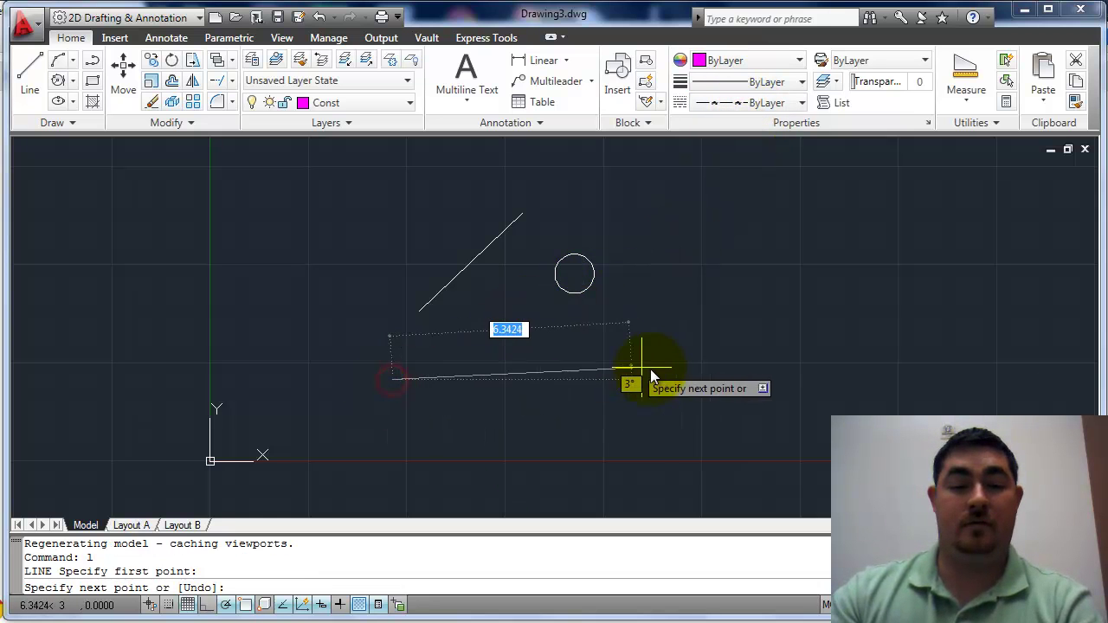
left_click(671, 380)
key("Return")
scroll(505, 385, "up", 5)
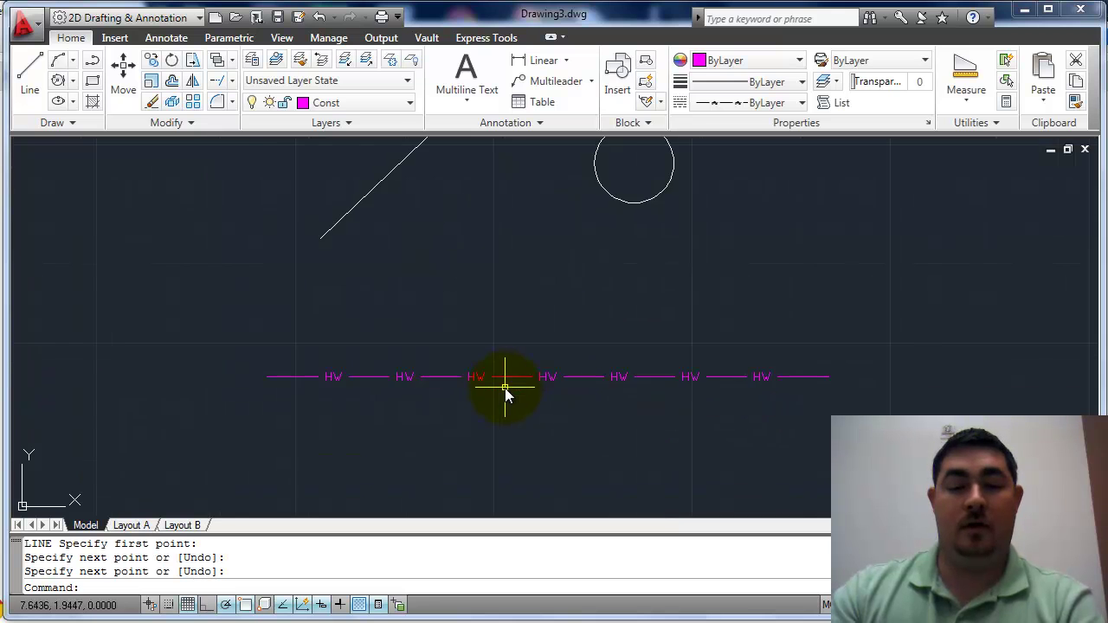
scroll(508, 383, "down", 2)
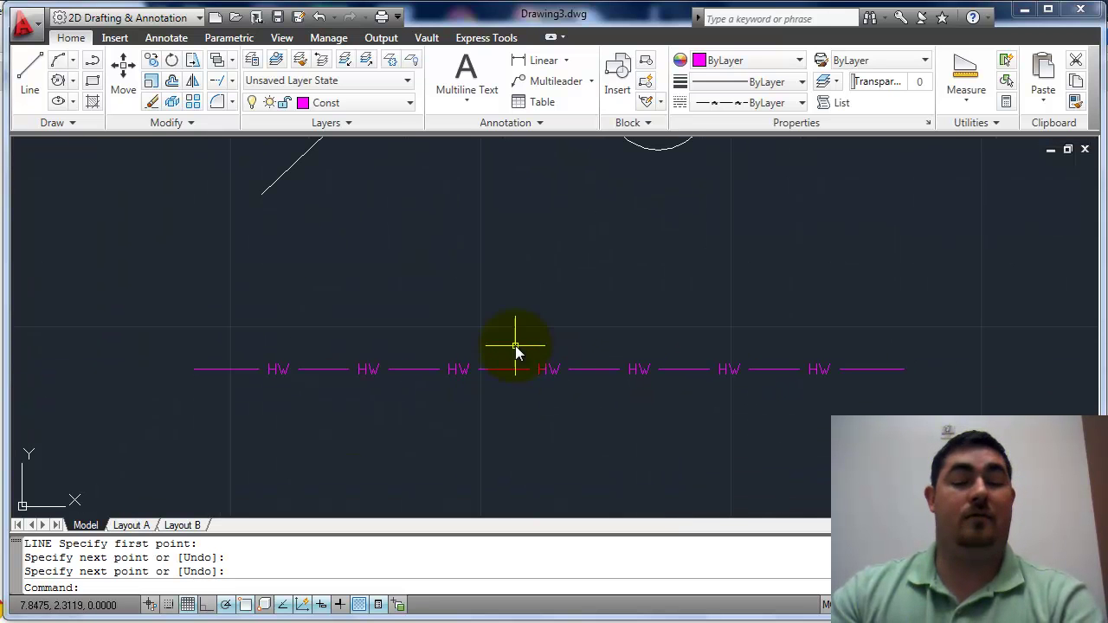
Step: Move the new horizontal line onto the Hidden layer and clear the selection
left_click(589, 371)
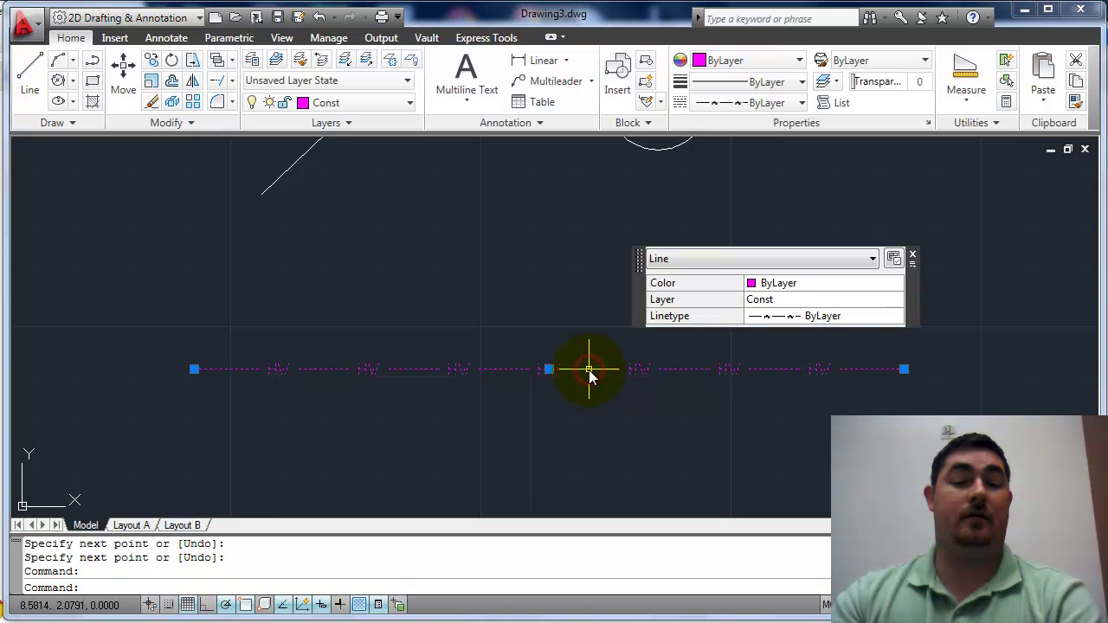
mouse_move(804, 275)
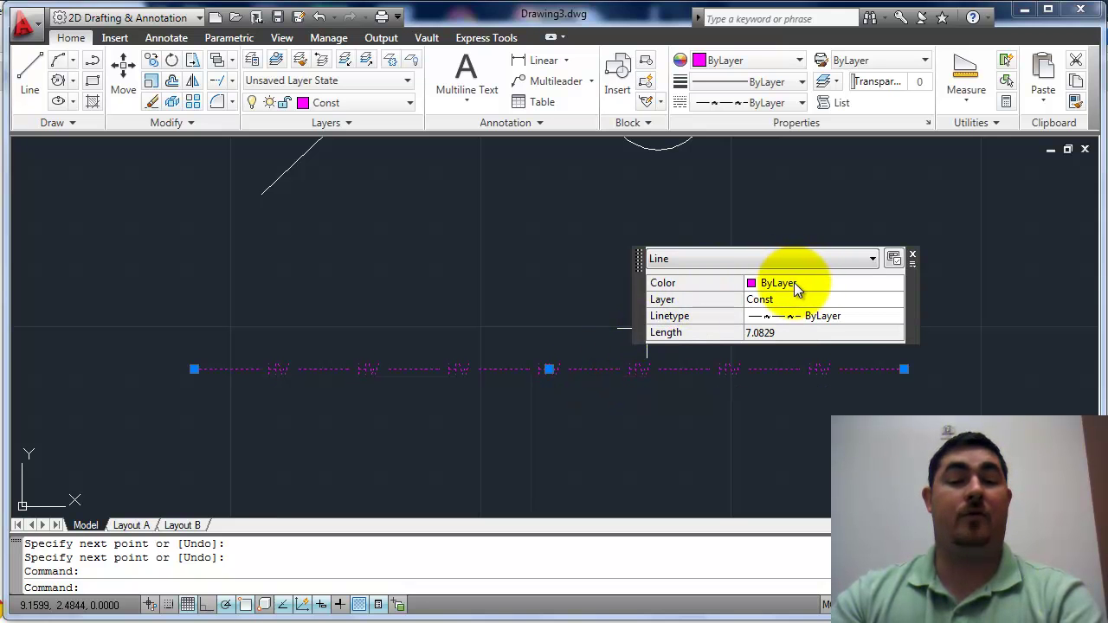
left_click(386, 102)
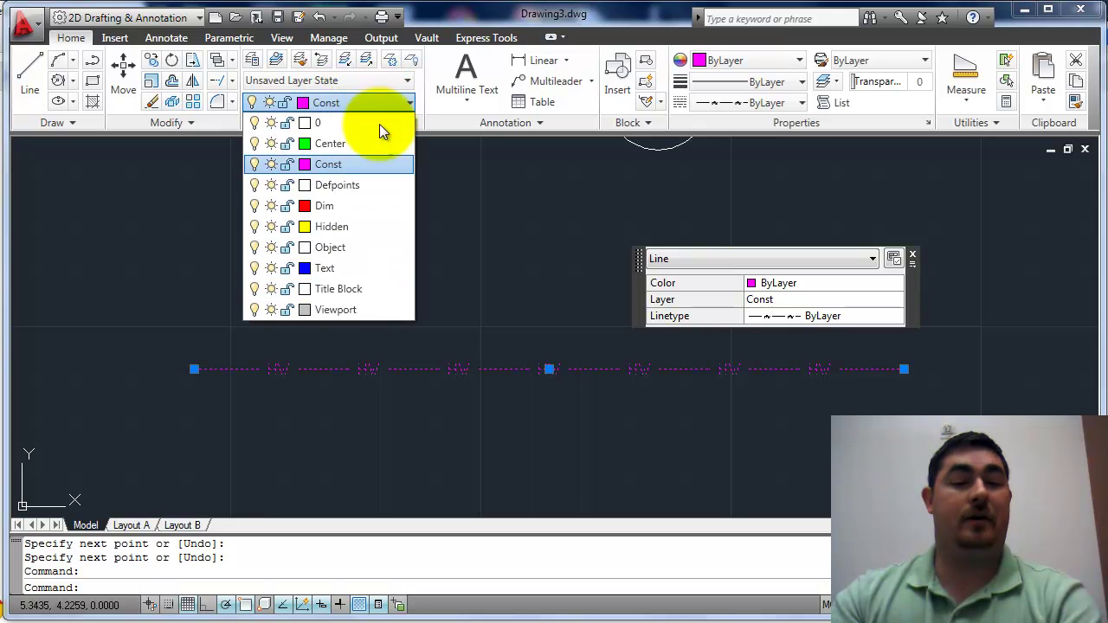
left_click(338, 229)
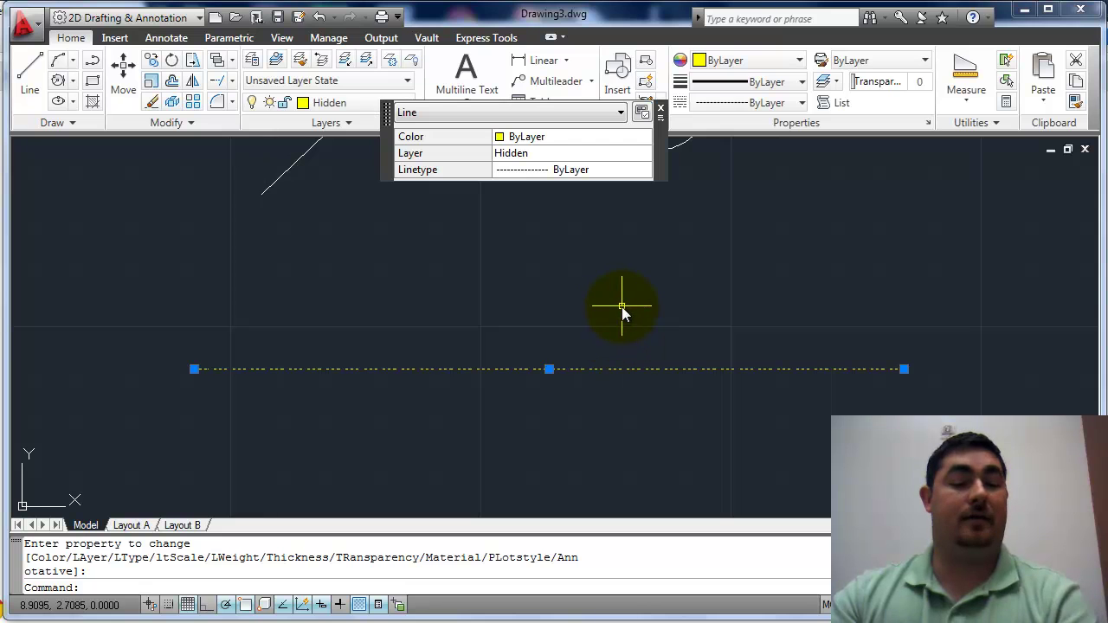
key("Escape")
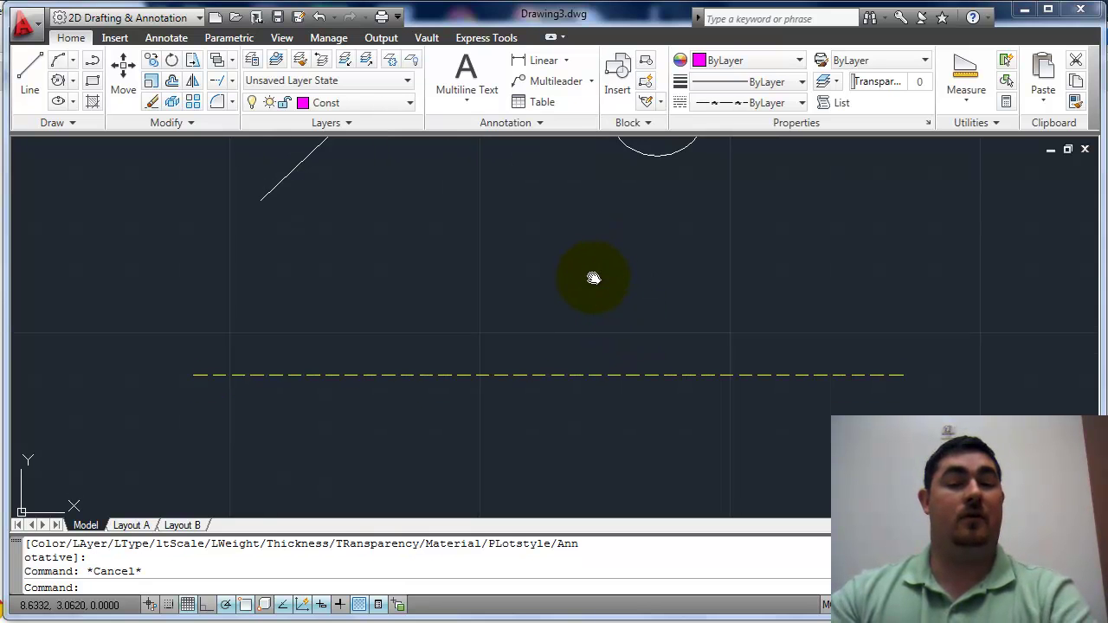
middle_click_drag(593, 277, 583, 341)
scroll(583, 341, "down", 2)
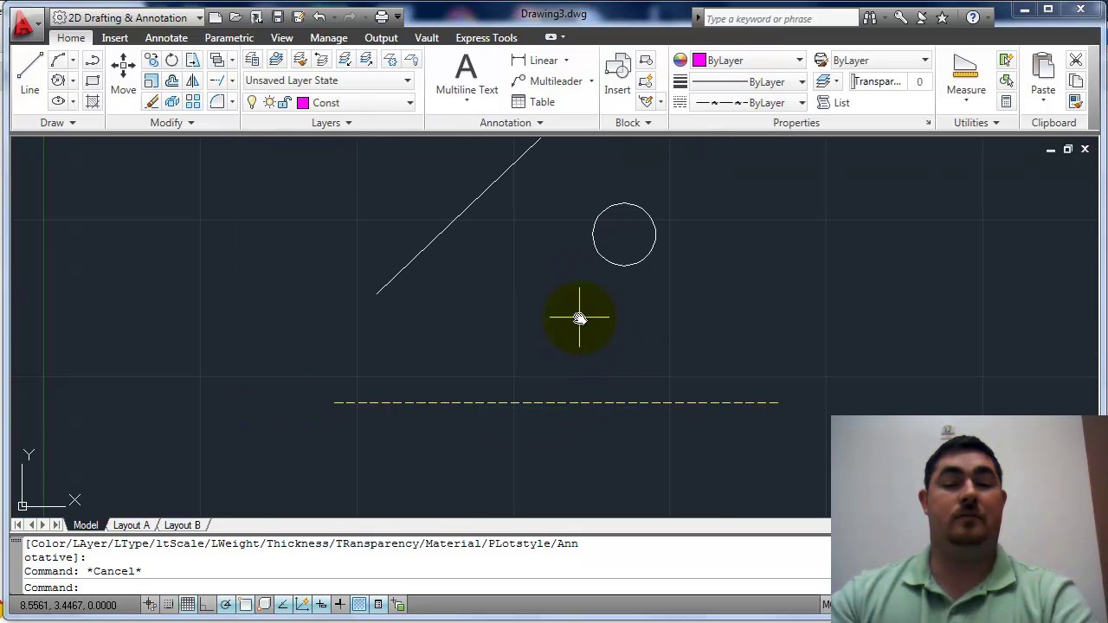
Step: Make Hidden the current layer and draw a slanted line below the circle
left_click(359, 104)
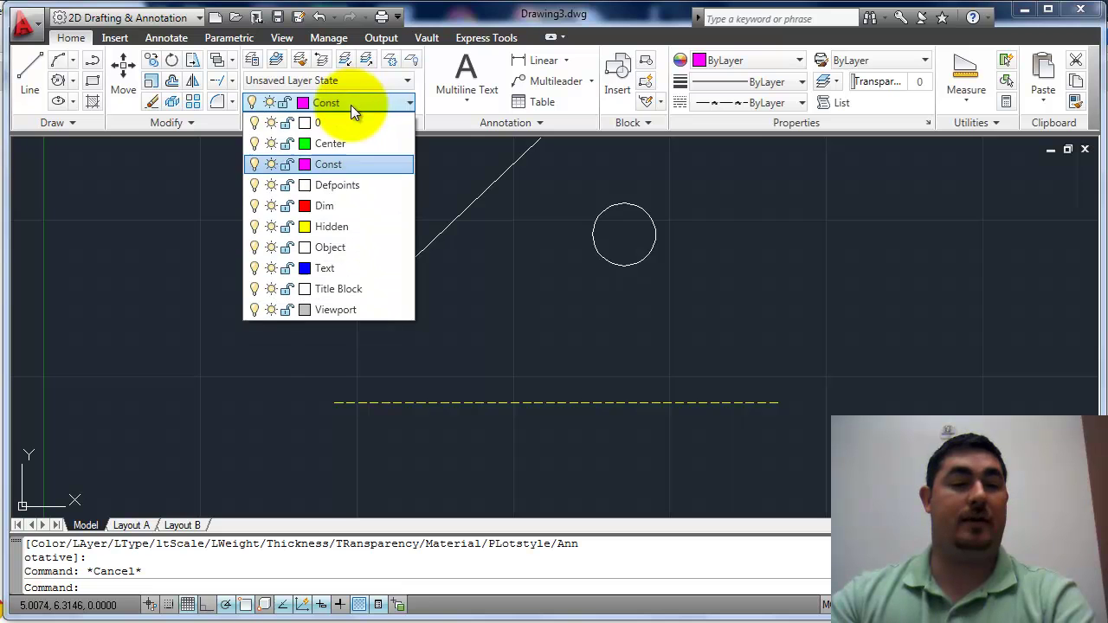
left_click(326, 224)
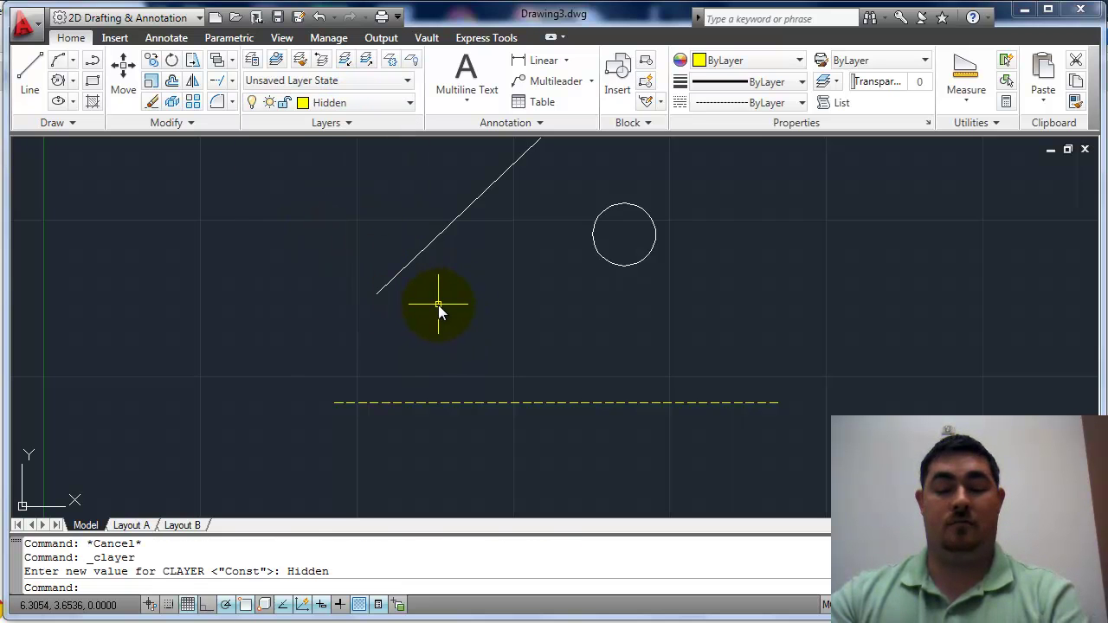
type("l")
key("Return")
left_click(469, 349)
left_click(734, 249)
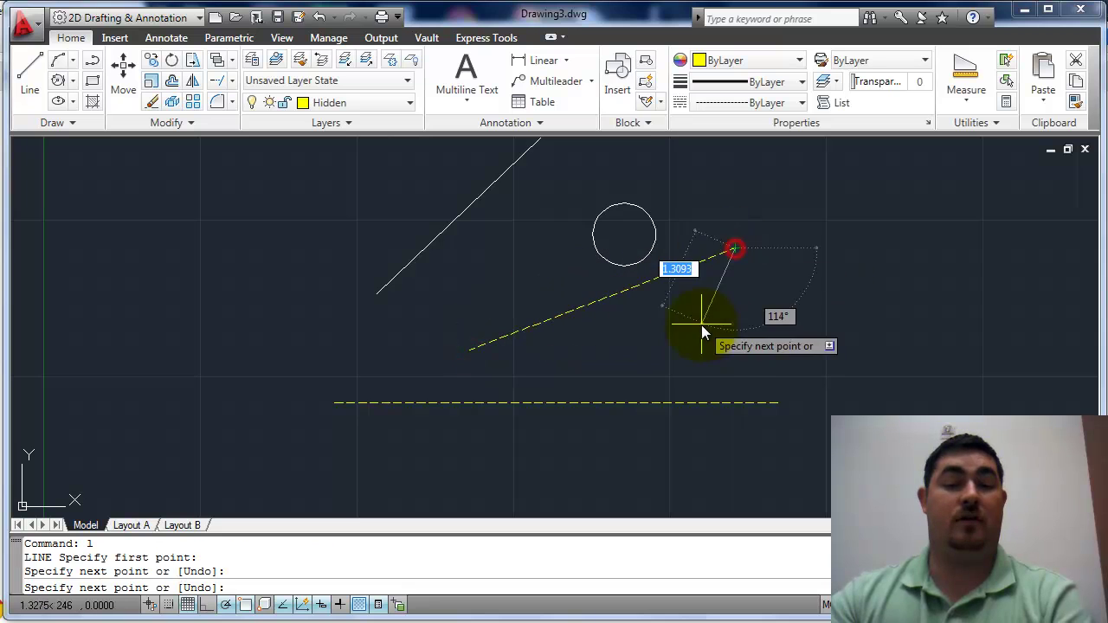
key("Return")
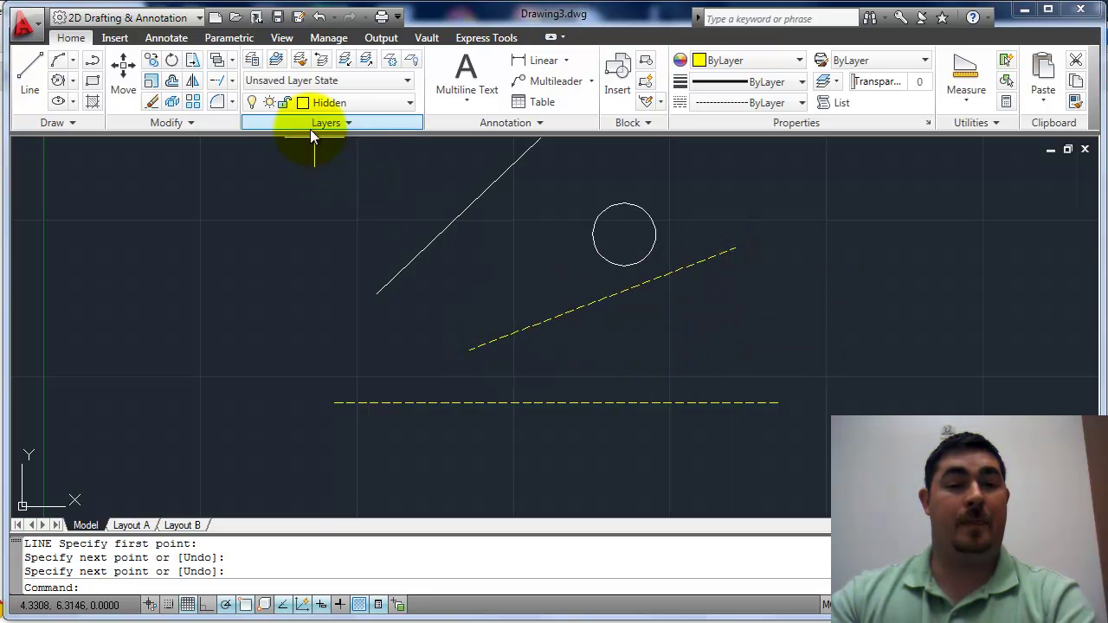
Step: Use Layer Match to put the circle on the slanted line's Hidden layer
left_click(302, 63)
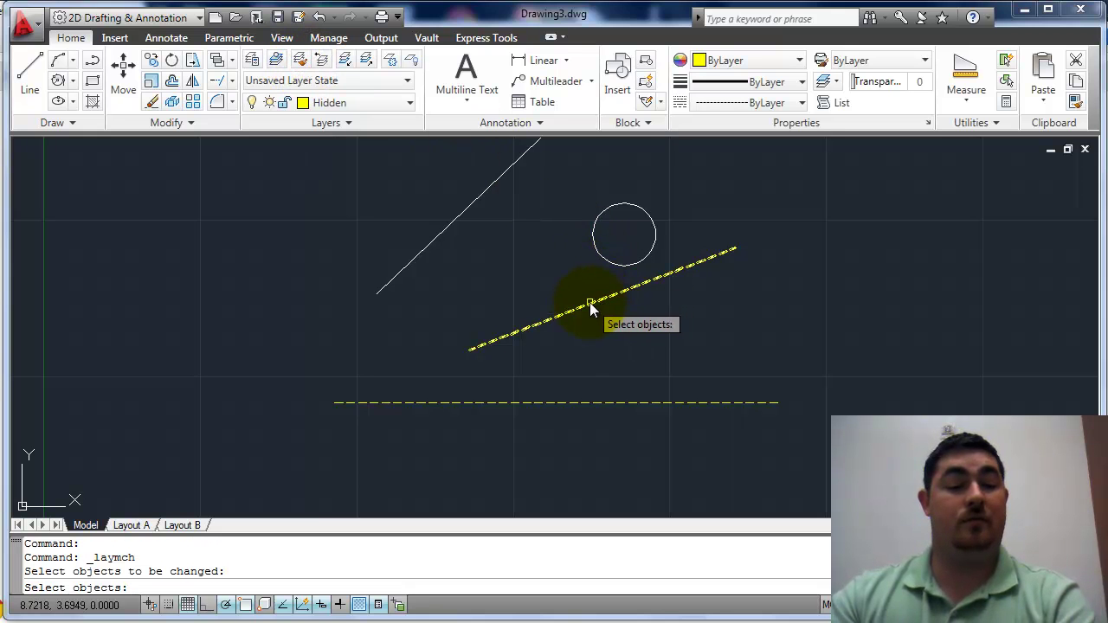
left_click(598, 257)
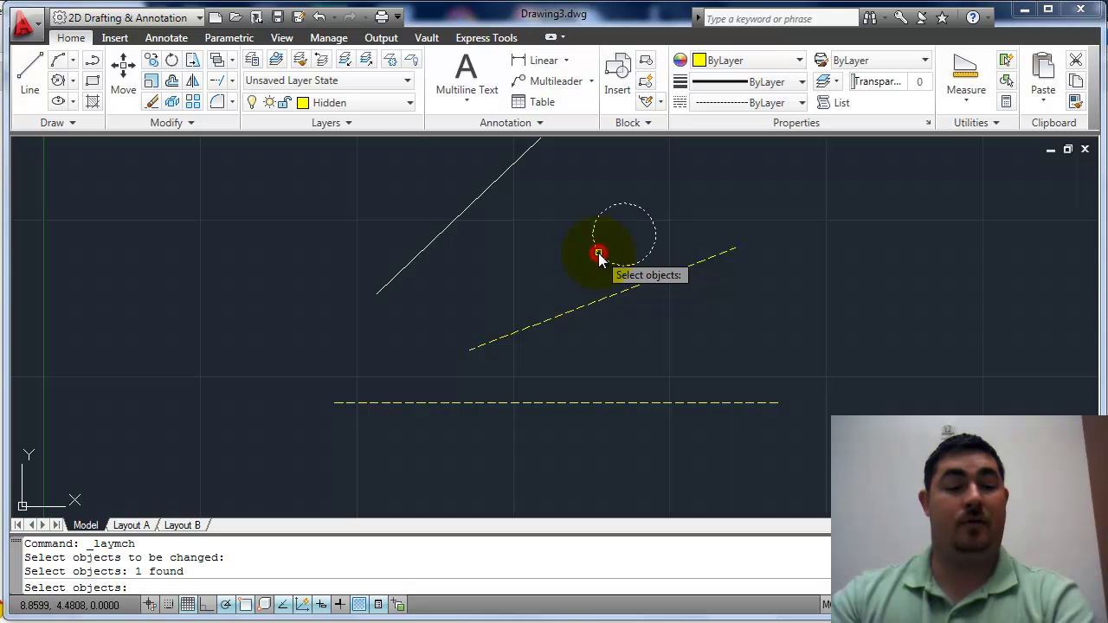
key("Return")
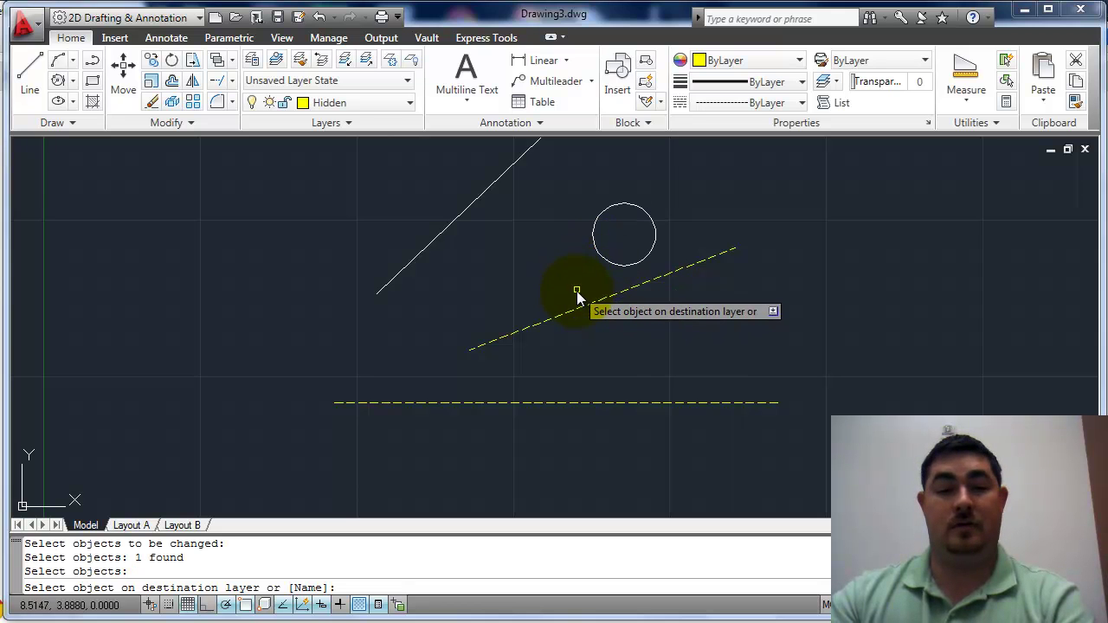
left_click(584, 309)
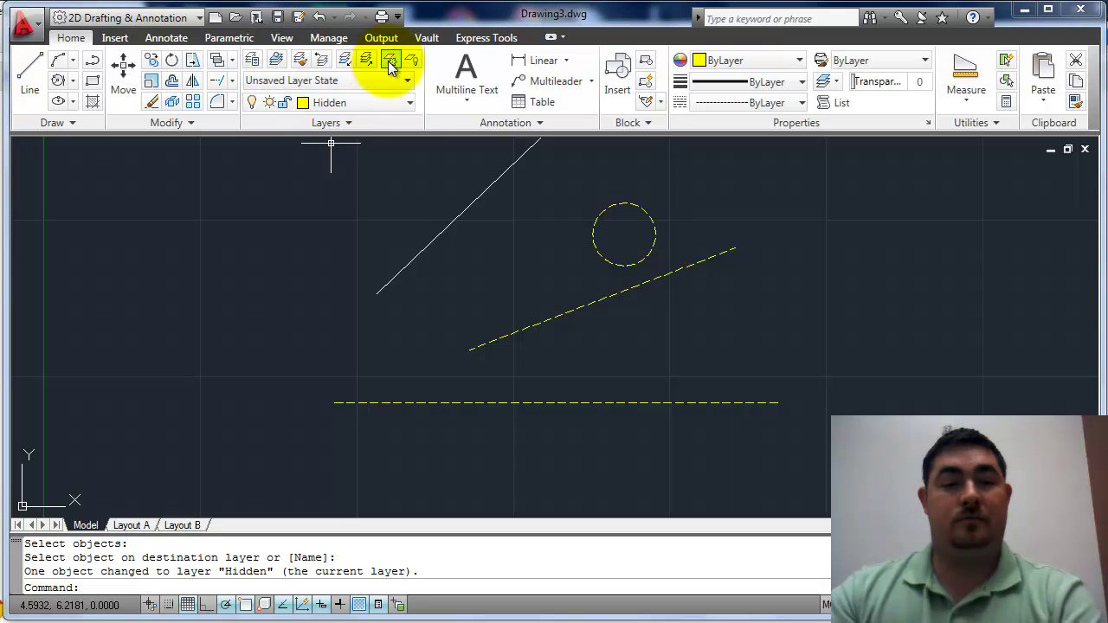
Step: Make the white line's Object layer current, then the circle's Hidden layer, by picking objects
left_click(276, 60)
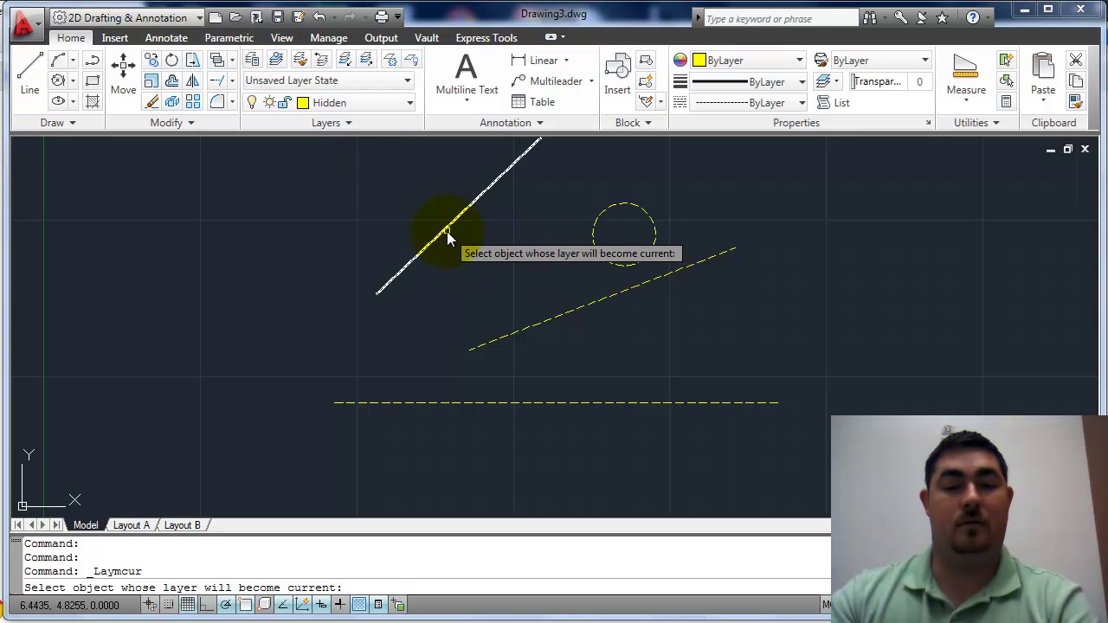
left_click(448, 230)
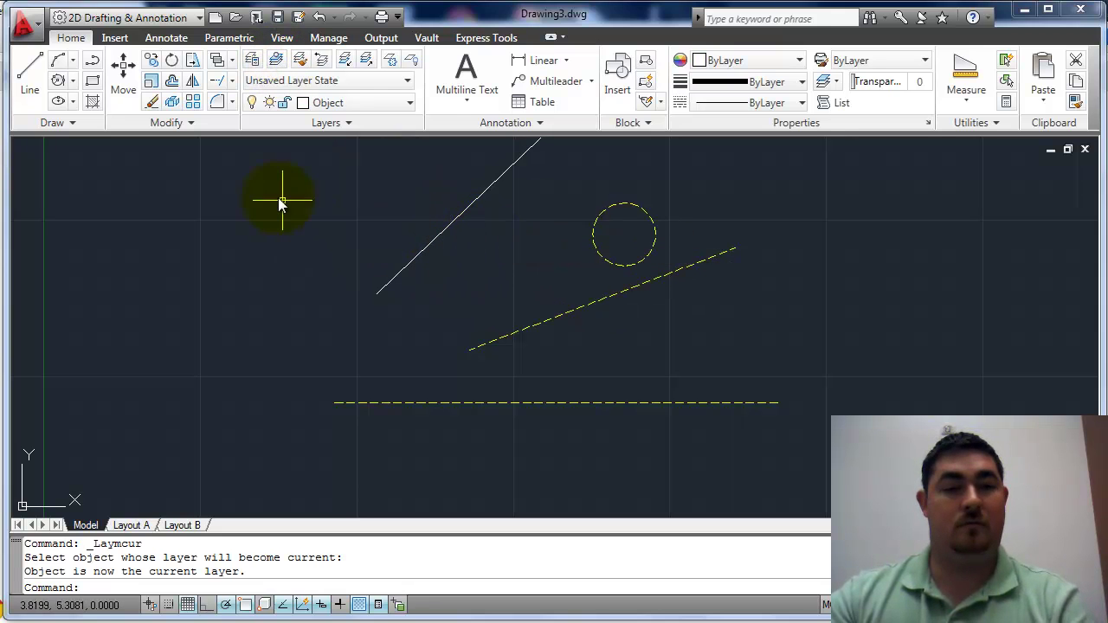
left_click(276, 61)
left_click(600, 252)
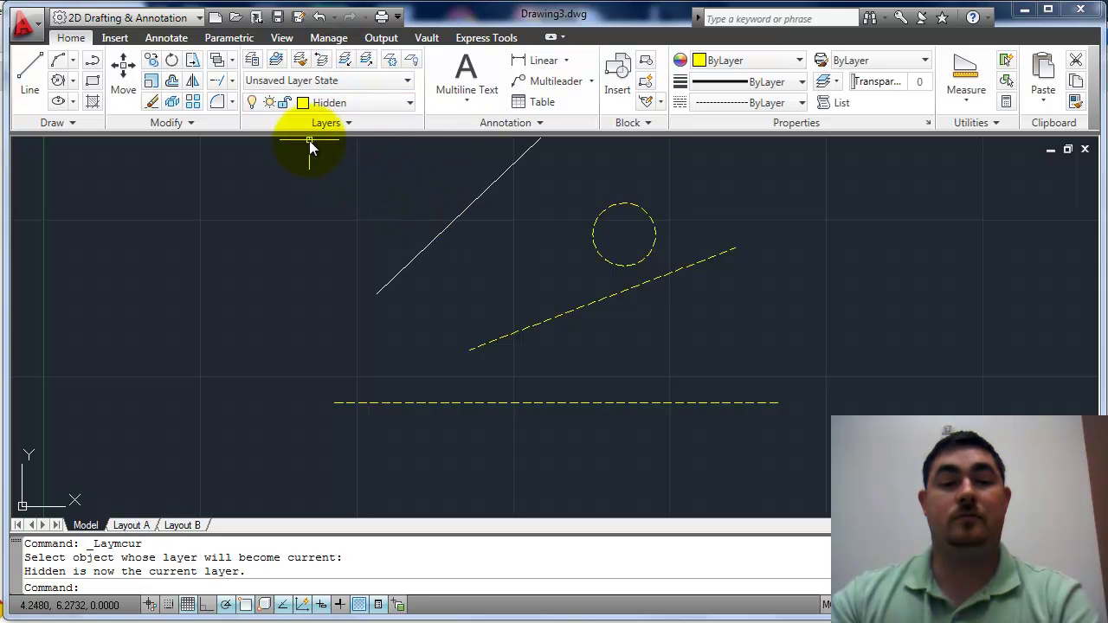
Step: Lock the Hidden layer, make Object current, and select the dashed circle to check it
left_click(353, 112)
left_click(287, 227)
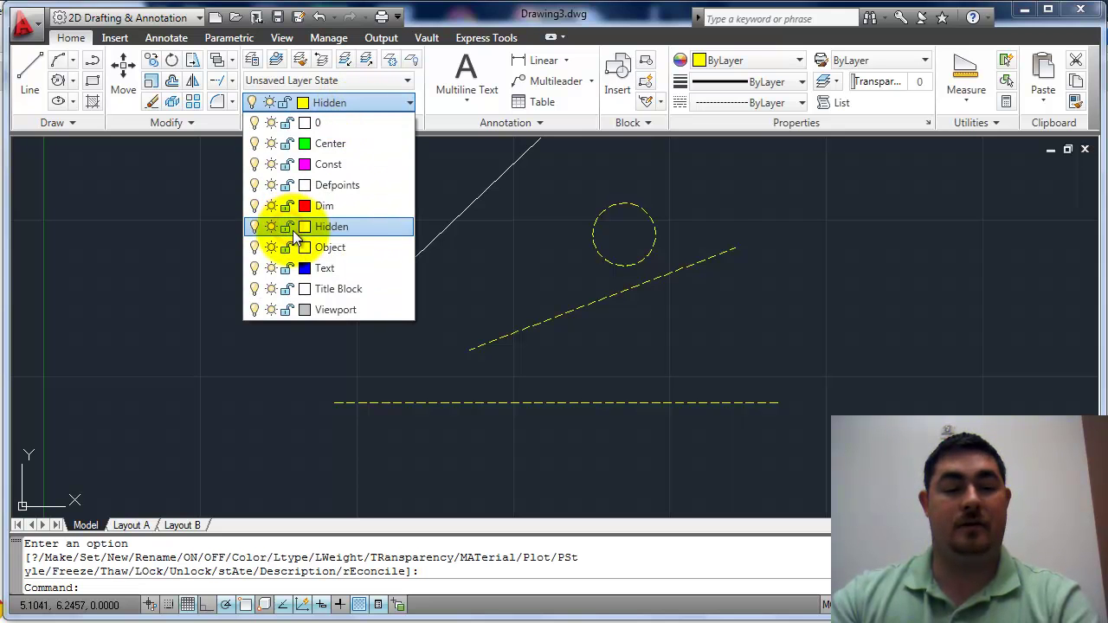
left_click(333, 248)
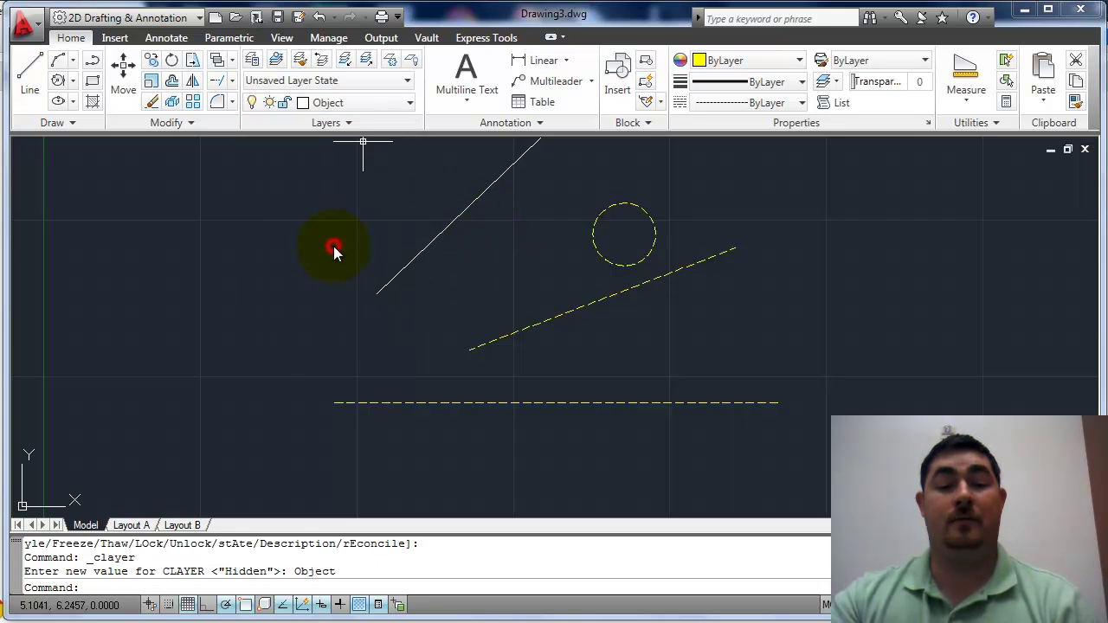
left_click(598, 218)
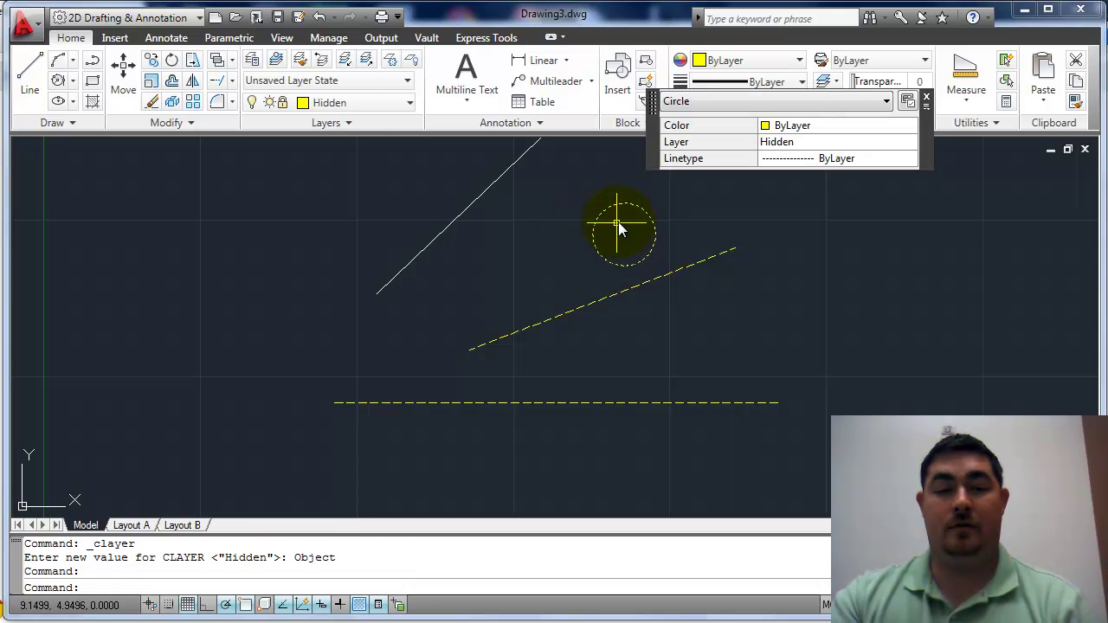
left_click(619, 227)
left_click(638, 217)
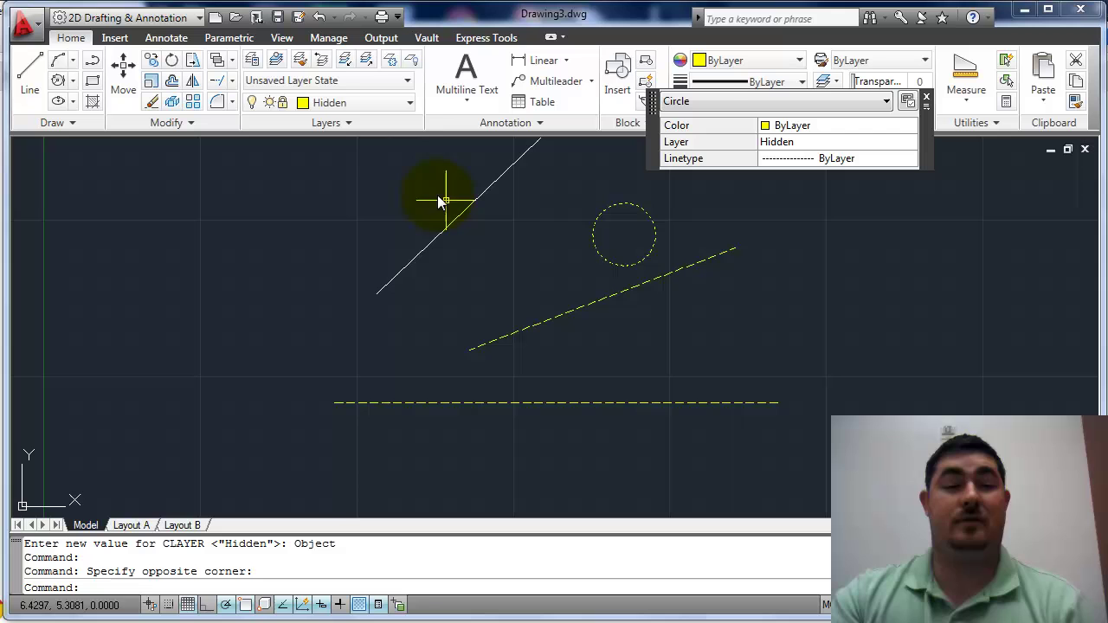
Step: Raise locked layer fading to 9%, then unlock the Hidden layer
left_click(306, 124)
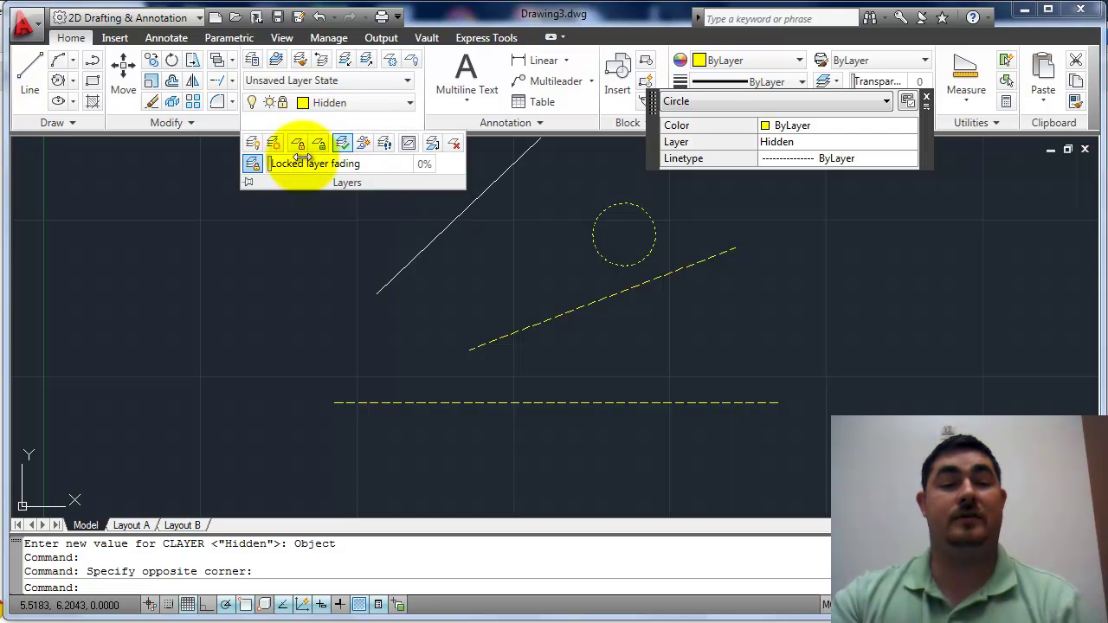
mouse_move(278, 163)
left_mouse_down()
mouse_move(475, 162)
mouse_move(285, 164)
mouse_move(475, 164)
mouse_move(292, 173)
mouse_move(391, 154)
mouse_move(334, 185)
mouse_move(282, 172)
left_mouse_up()
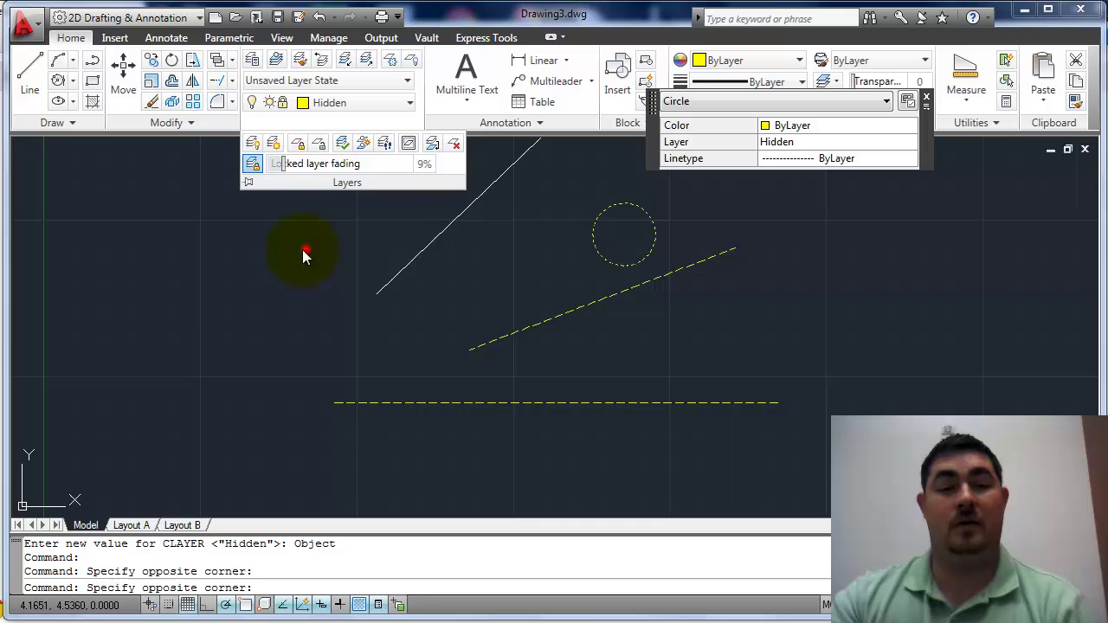
left_click(208, 297)
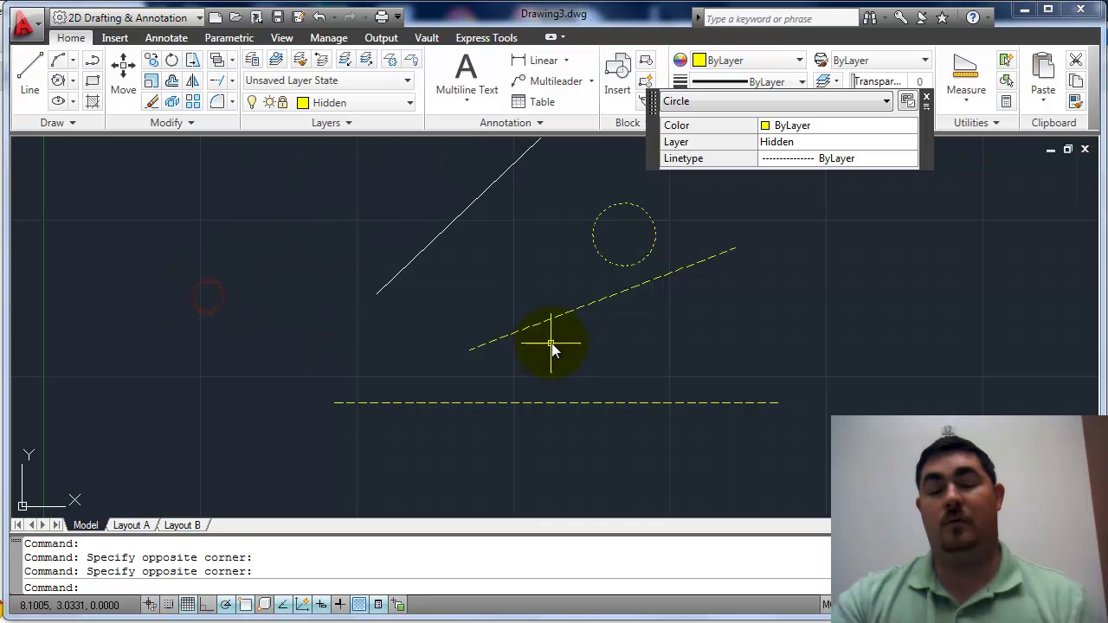
left_click(350, 104)
left_click(325, 106)
left_click(286, 226)
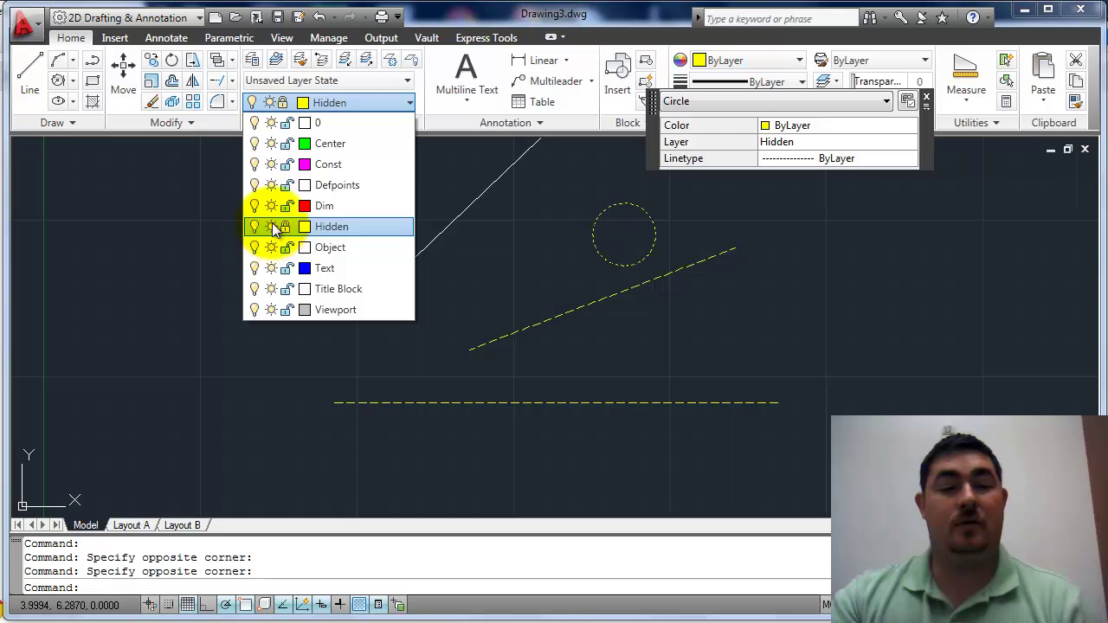
left_click(496, 267)
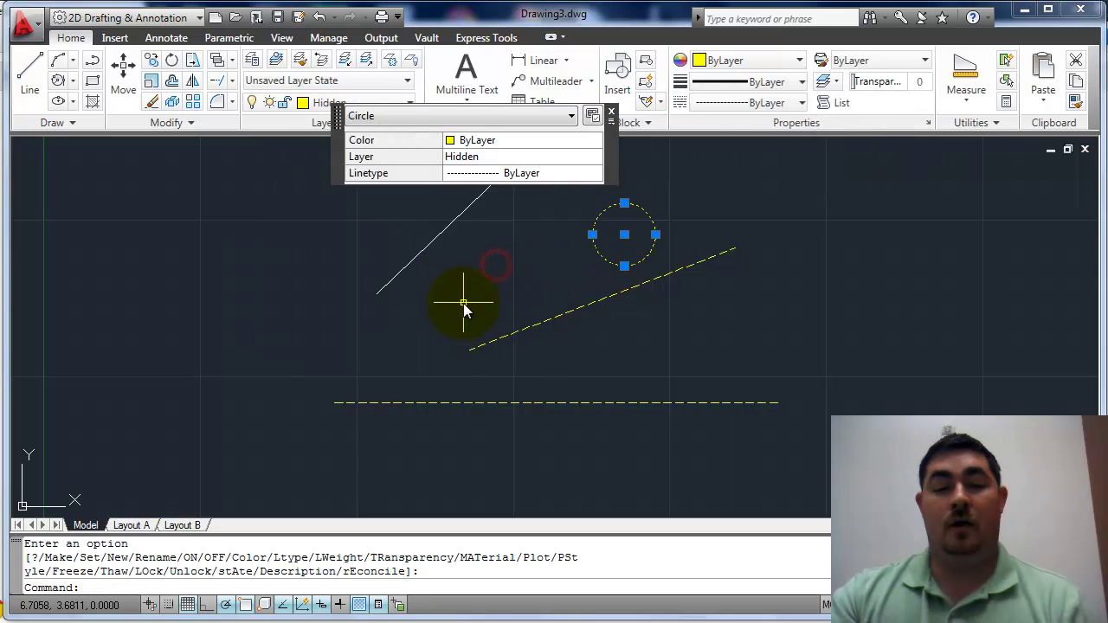